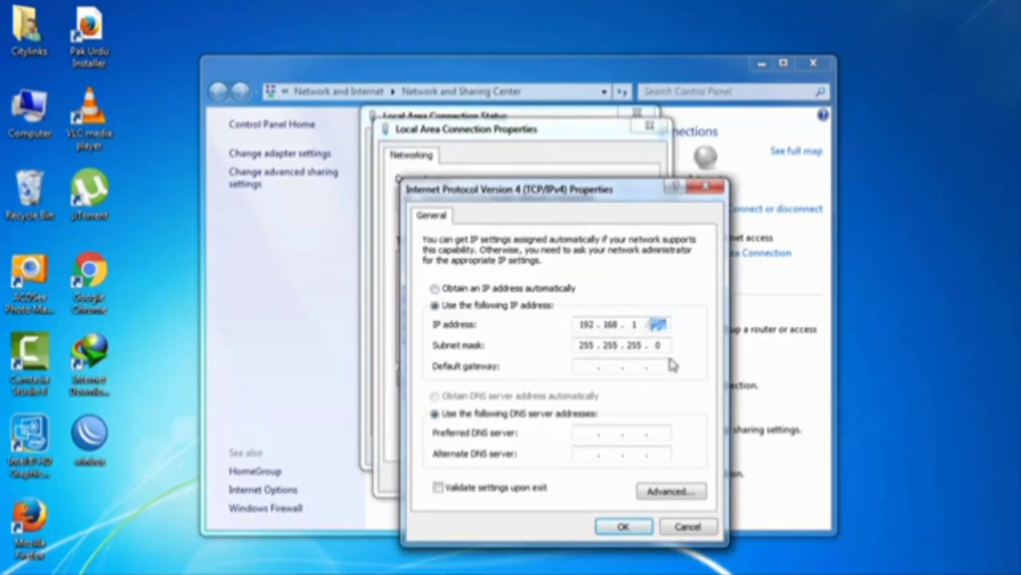
Save the static 192.168.1.x IPv4 address with mask 255.255.255.0 and close the connection windows.
left_click(621, 526)
left_click(567, 476)
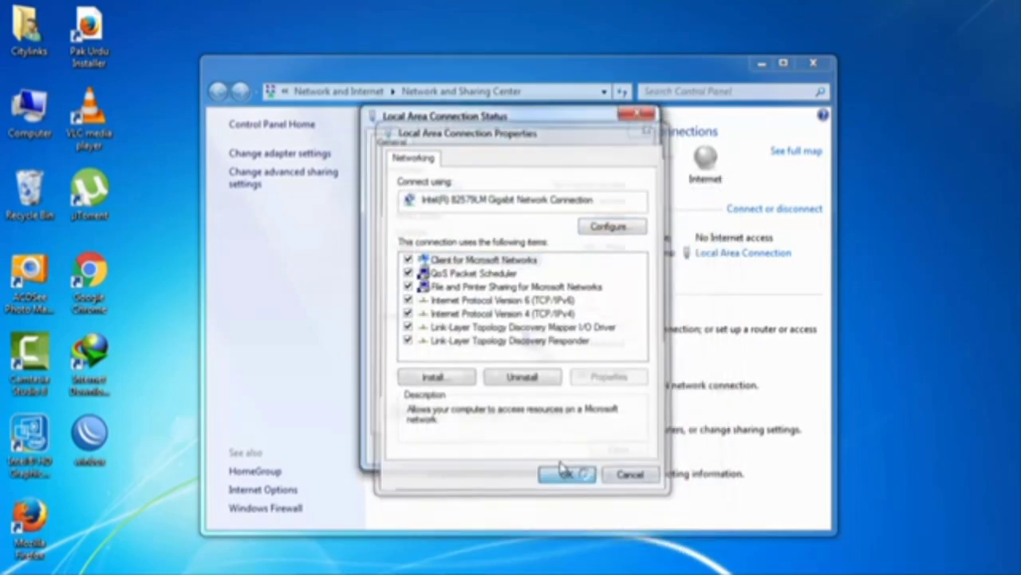
left_click(611, 449)
Close Network and Sharing Center and browse to 192.168.1.20 in Firefox.
left_click(811, 69)
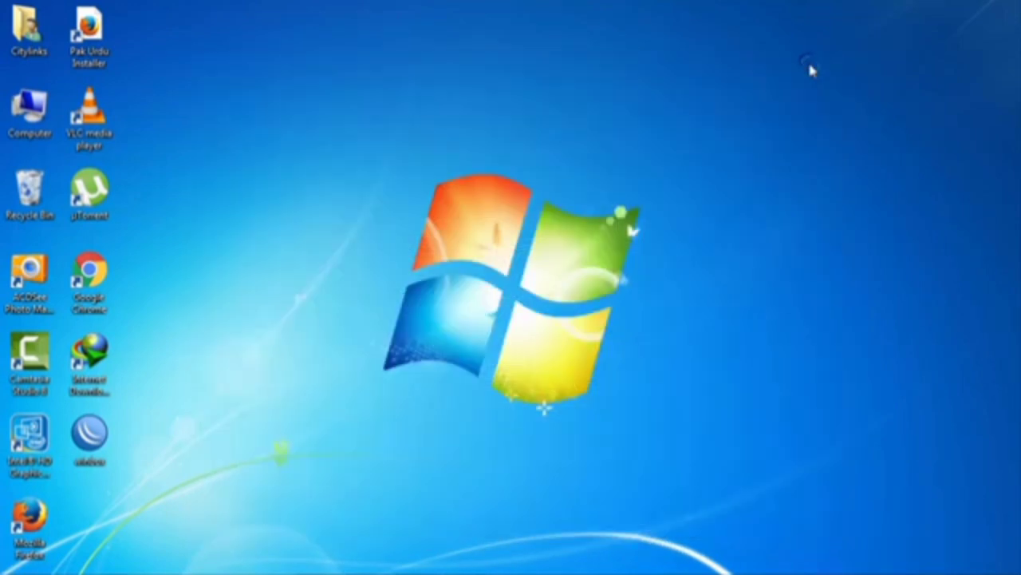
double_click(28, 515)
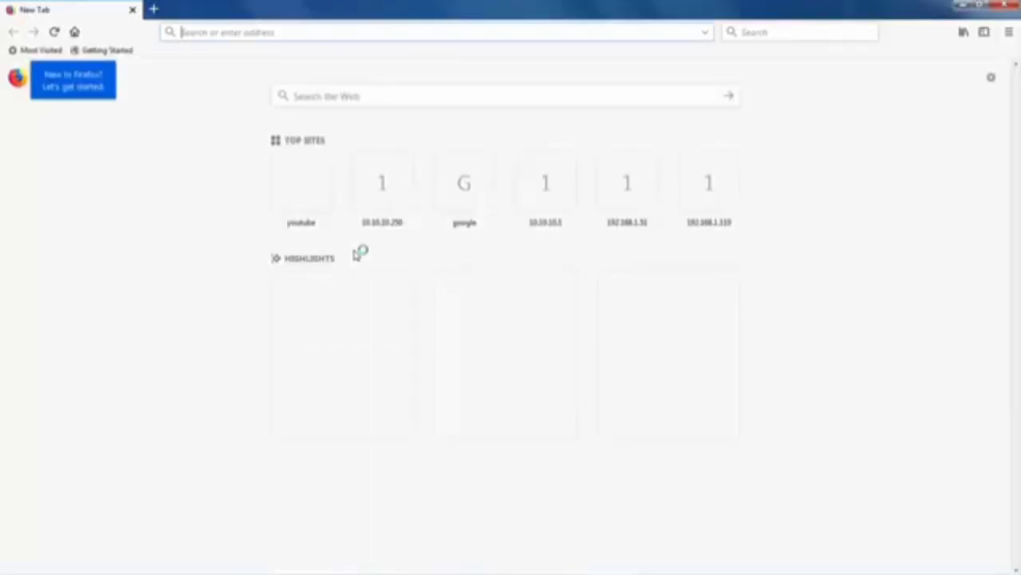
type("192.168.1.20")
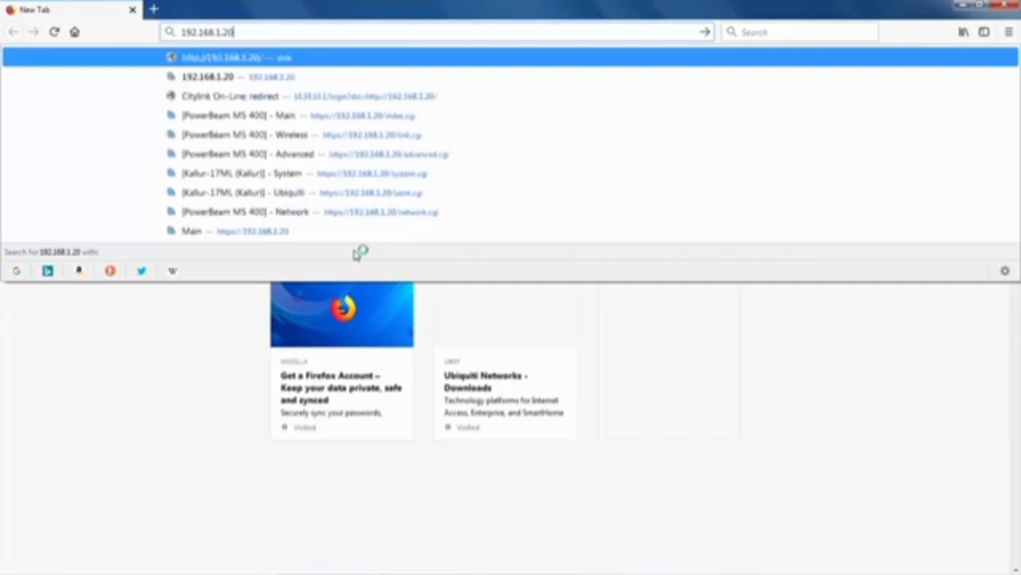
key("Return")
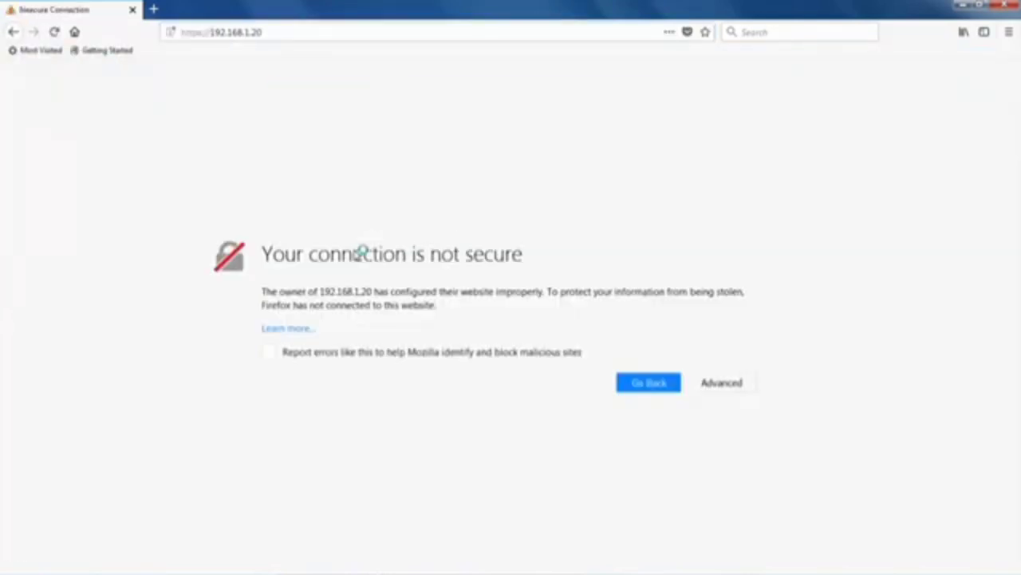
Add and confirm a security exception for the device's self-signed certificate.
left_click(741, 384)
scroll(630, 510, "down", 1)
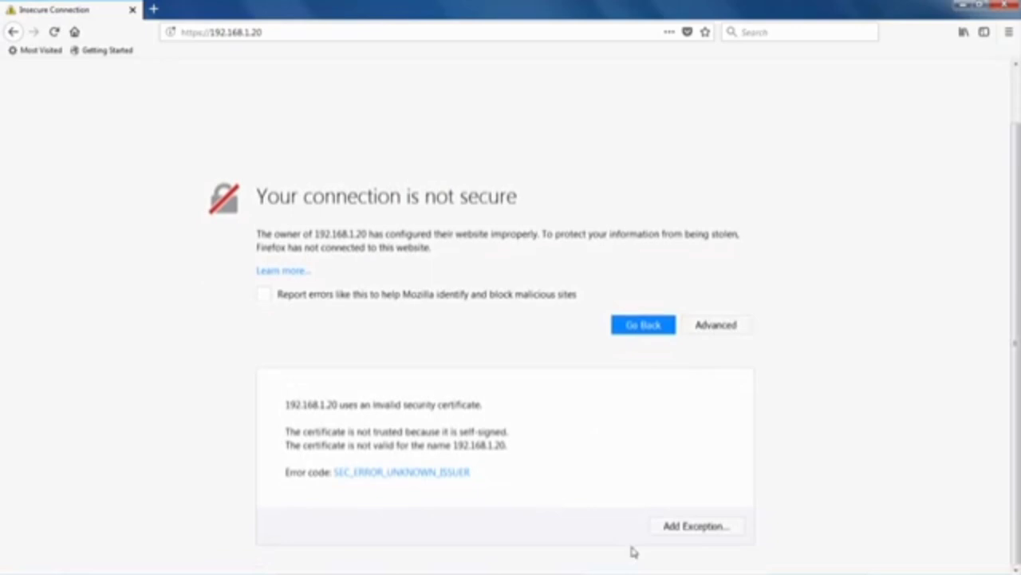
left_click(687, 529)
left_click(553, 429)
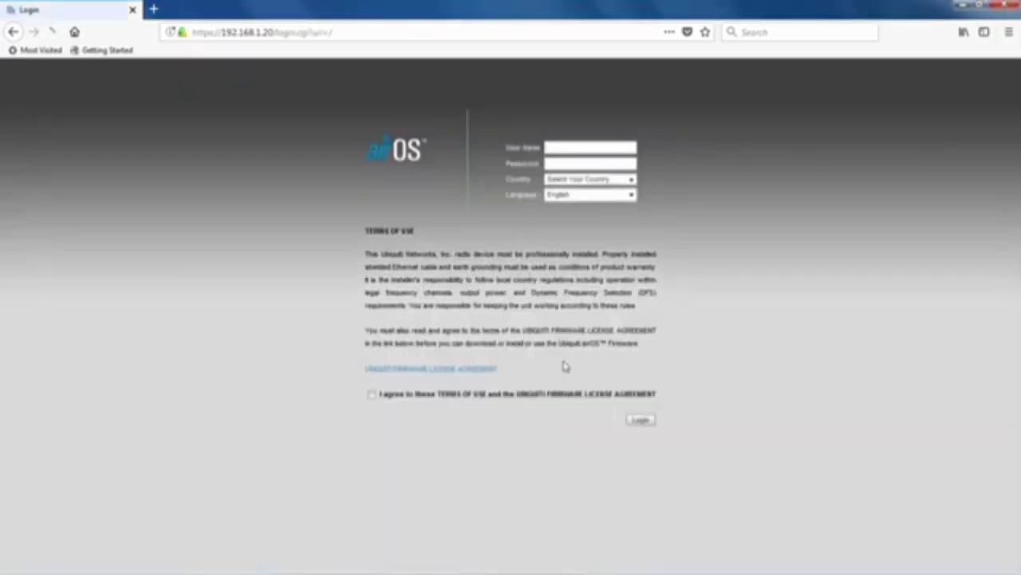
Log in with the default admin user name and password, country Pakistan, terms accepted.
left_click(572, 147)
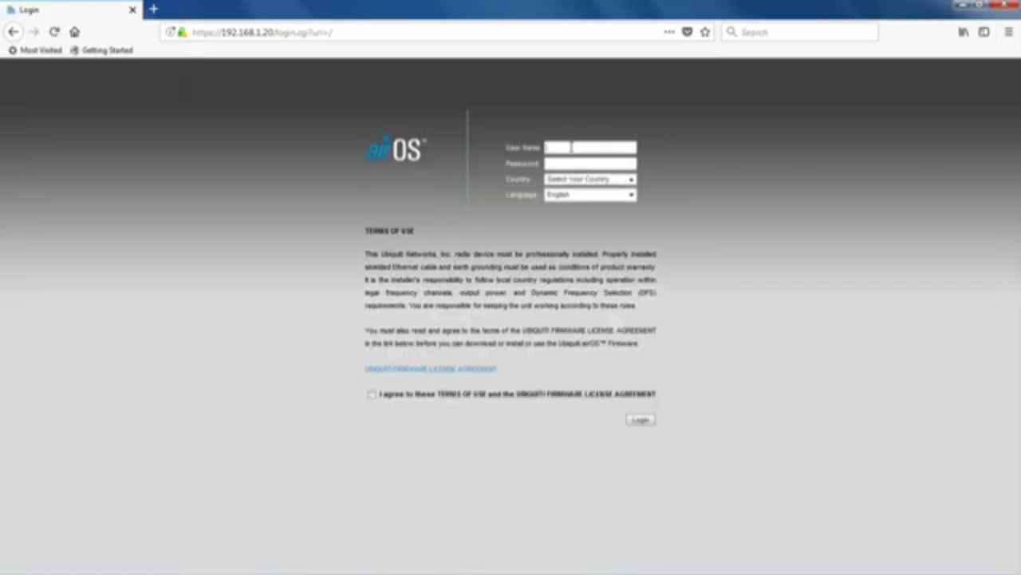
type("ubnt")
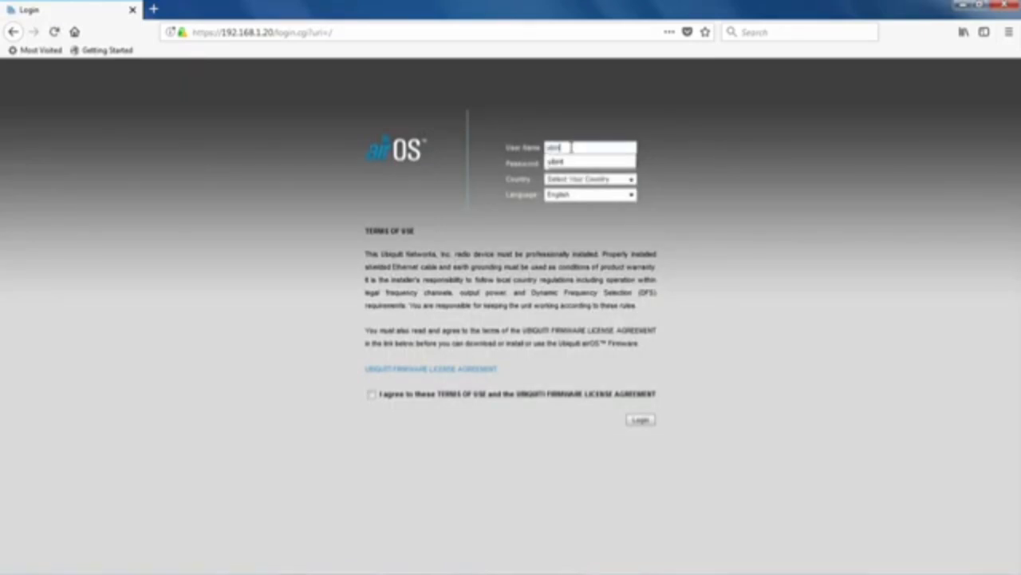
key("Tab")
type("ubnt")
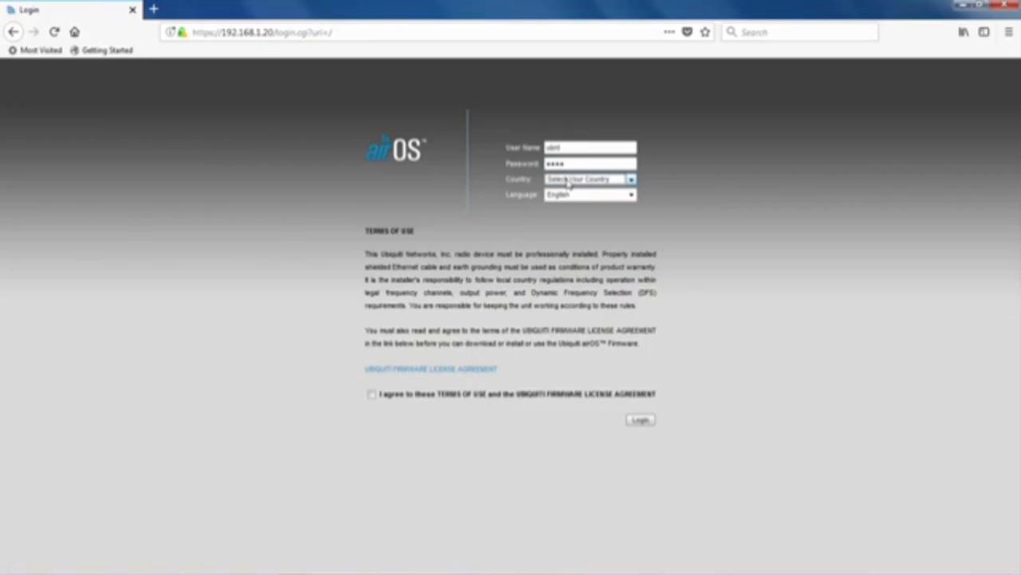
key("p")
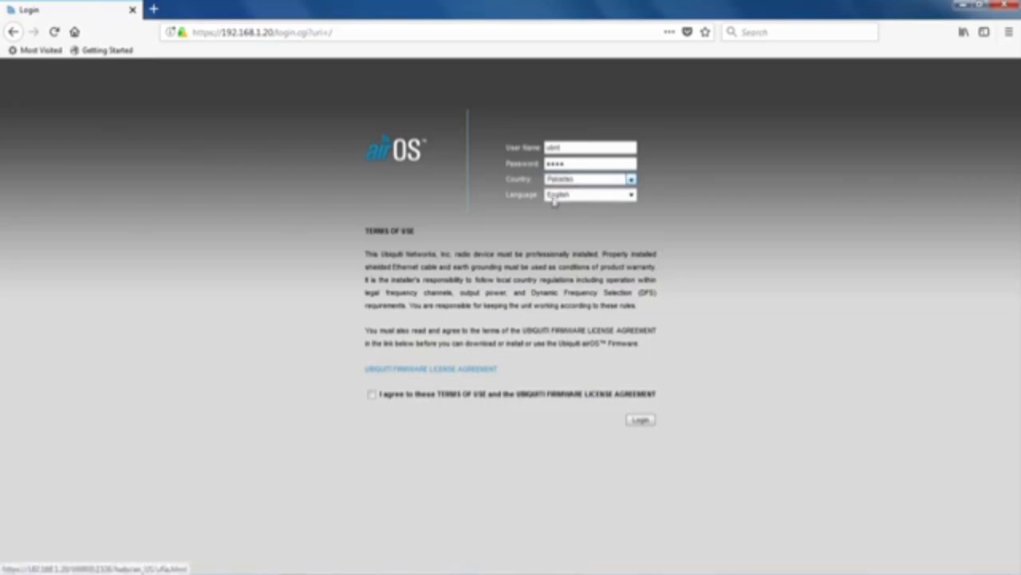
left_click(371, 394)
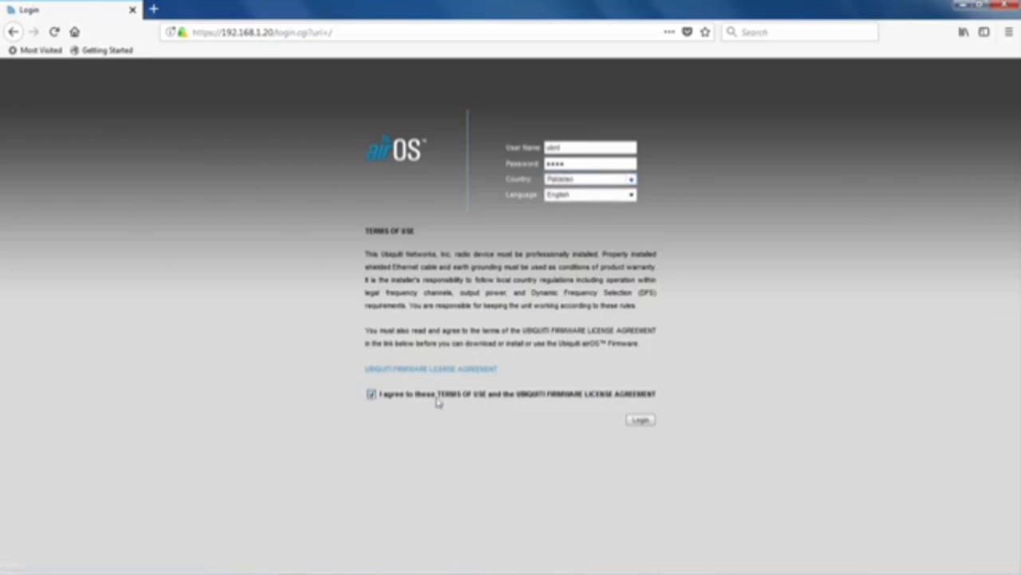
left_click(640, 422)
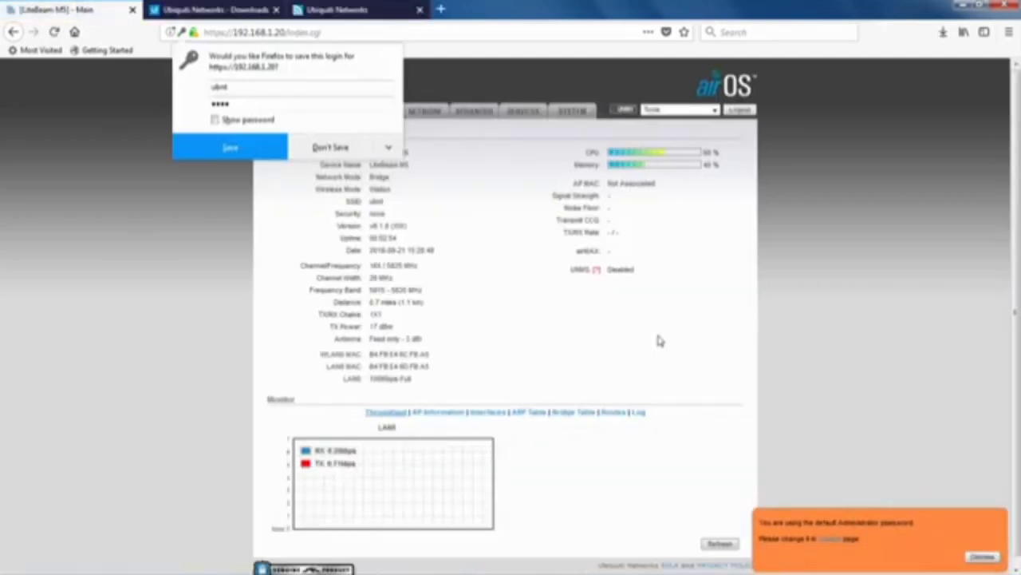
Decline Firefox's save-login prompt and go to the Wireless settings page.
left_click(330, 146)
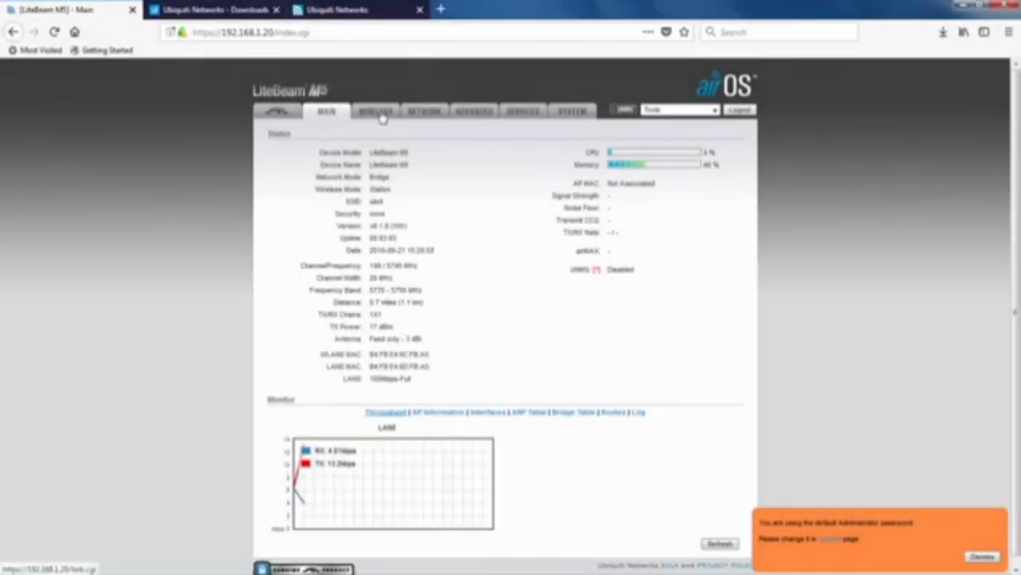
left_click(383, 115)
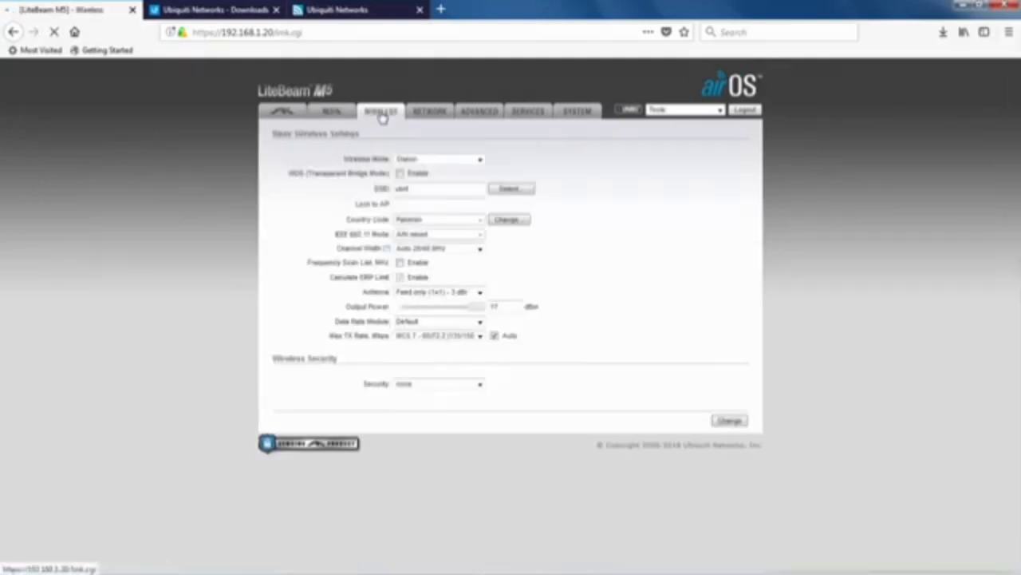
Switch wireless mode to Access Point, enable WDS, and rename the SSID to 'ChaCha Mechanic'.
left_click(479, 160)
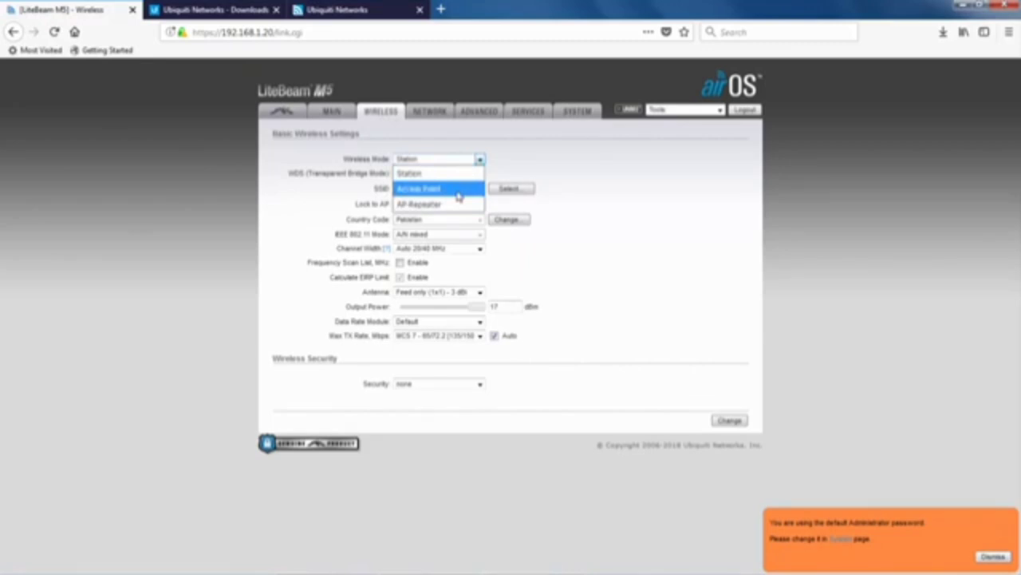
left_click(458, 195)
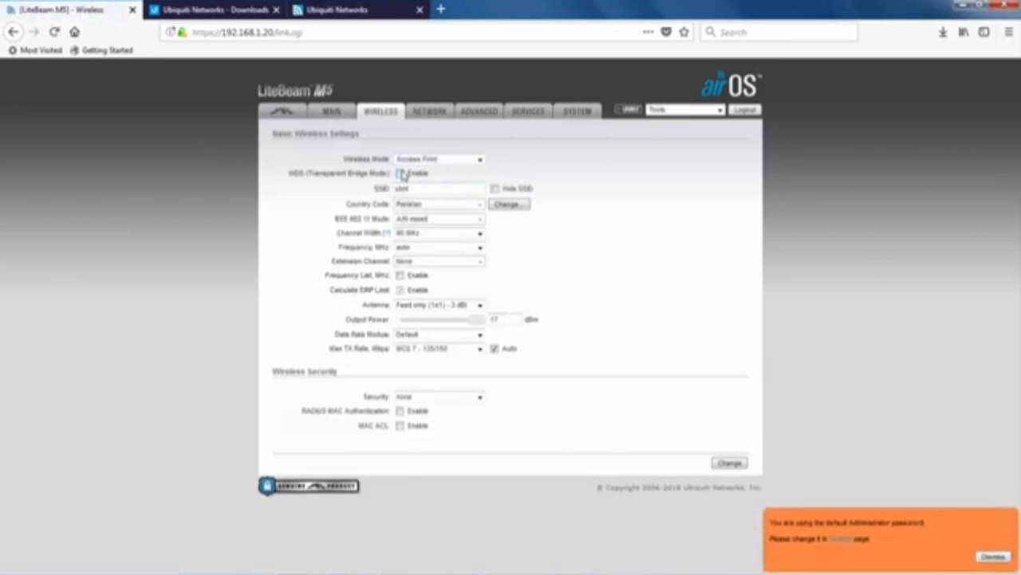
left_click(400, 174)
left_click_drag(414, 190, 382, 195)
type("ChaCha Mechanic")
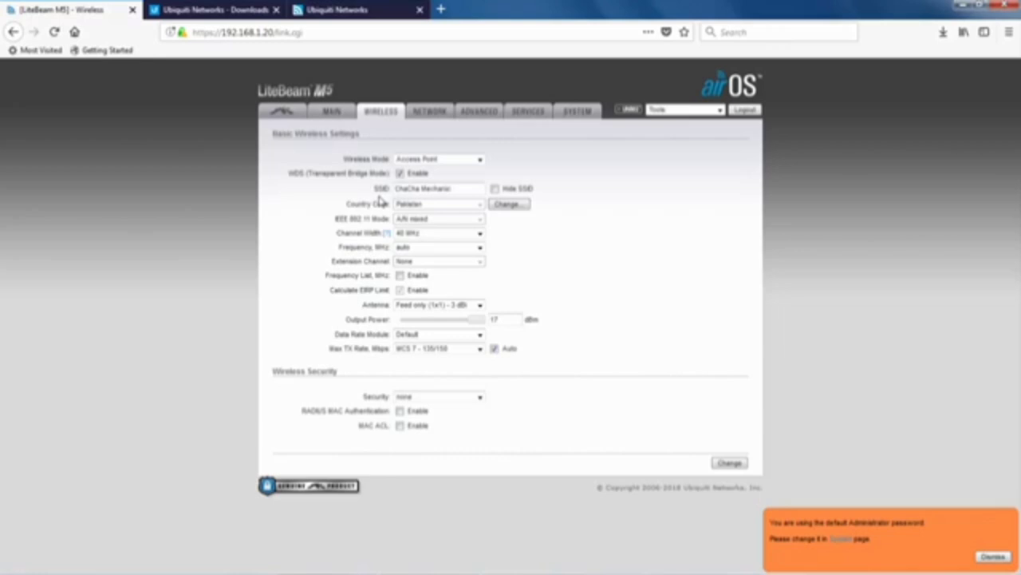
left_click(429, 234)
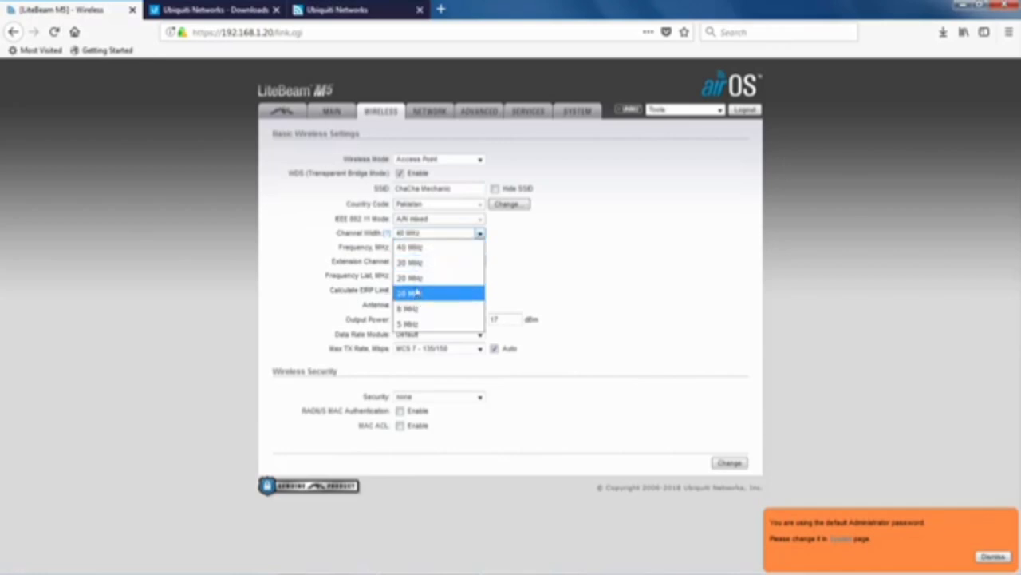
left_click(515, 261)
left_click(718, 110)
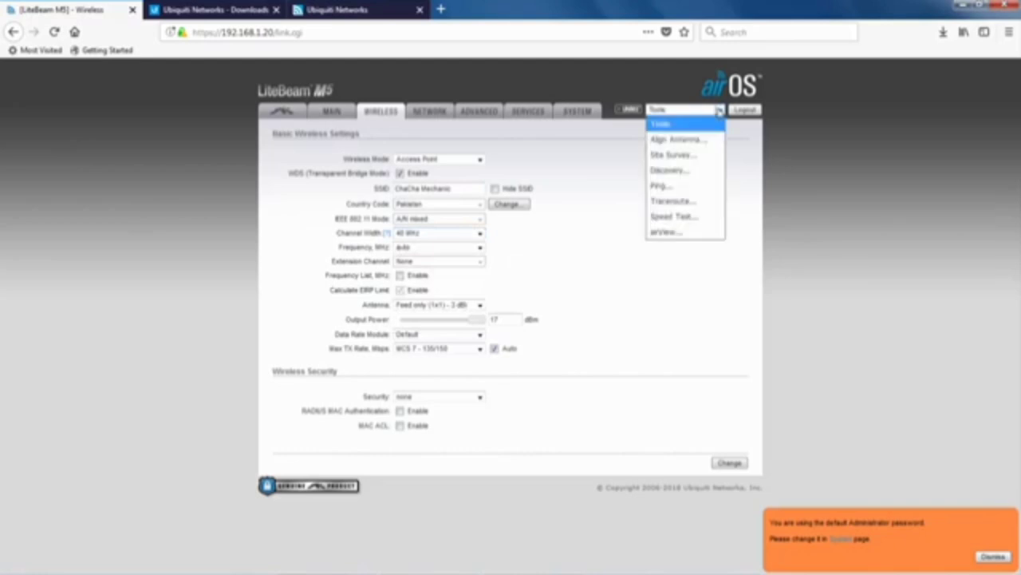
left_click(694, 158)
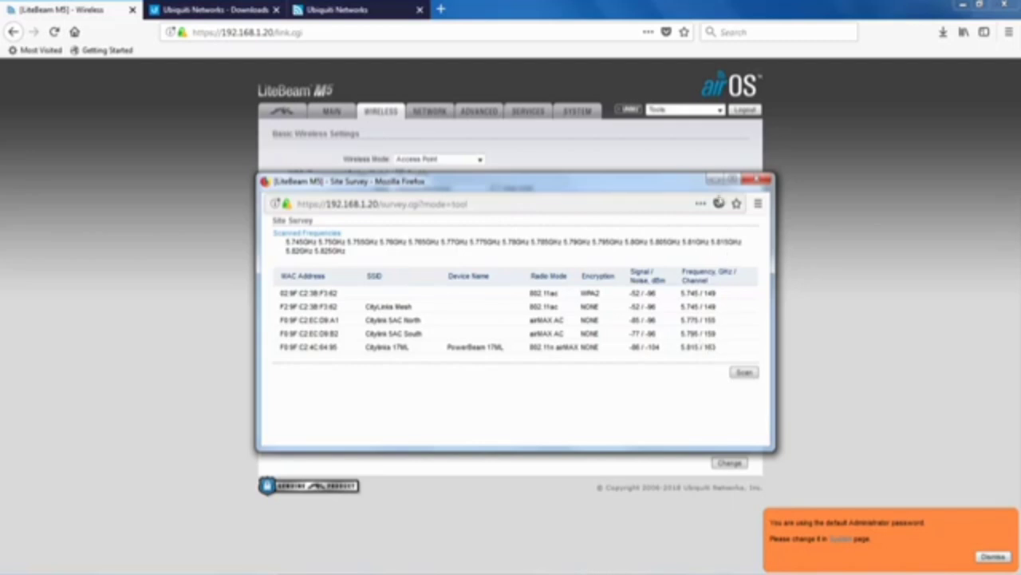
left_click(758, 181)
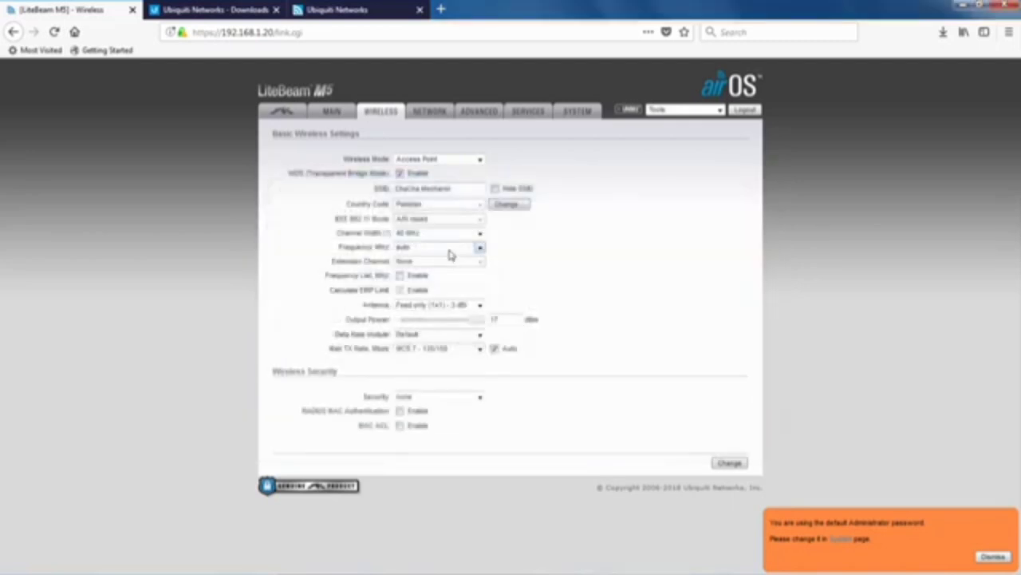
Set the frequency to 5795 MHz and the channel width to 20 MHz.
left_click(481, 249)
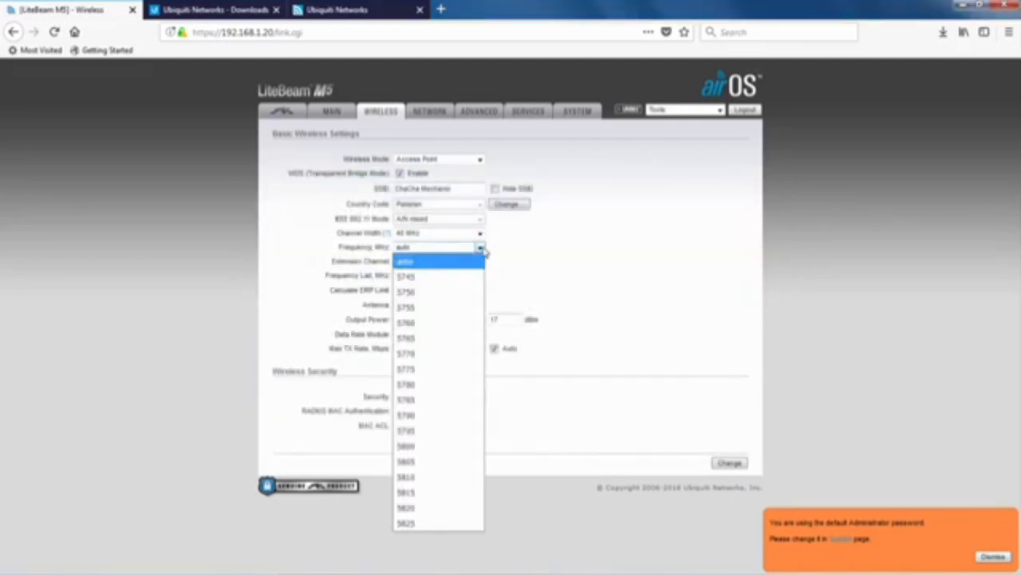
left_click(425, 430)
left_click(424, 234)
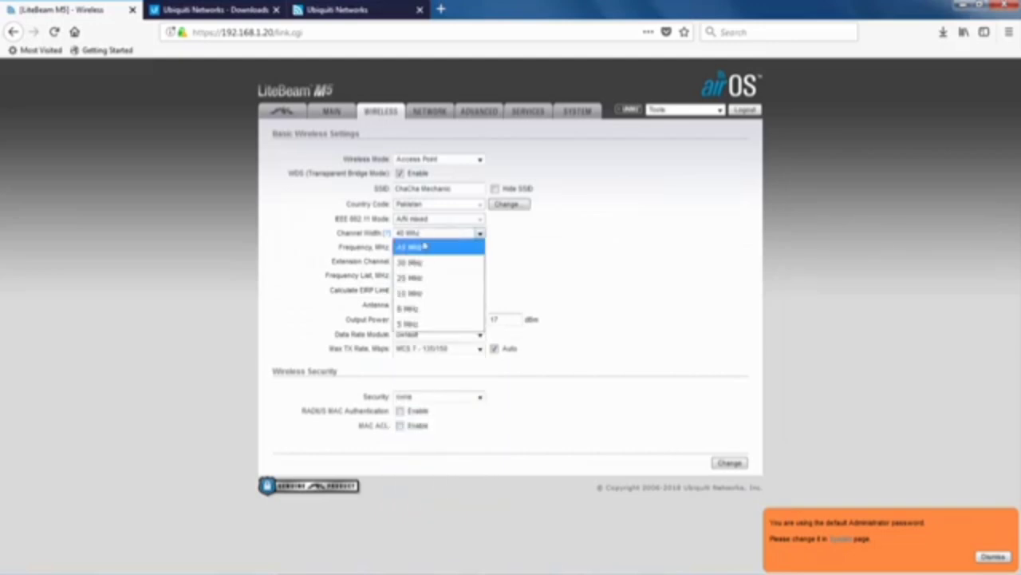
left_click(409, 277)
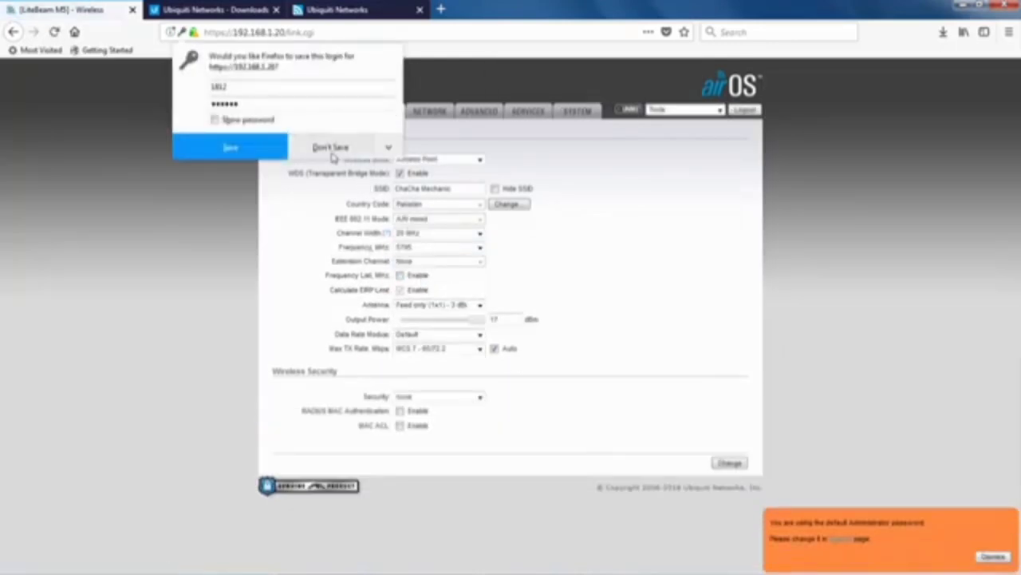
left_click(333, 153)
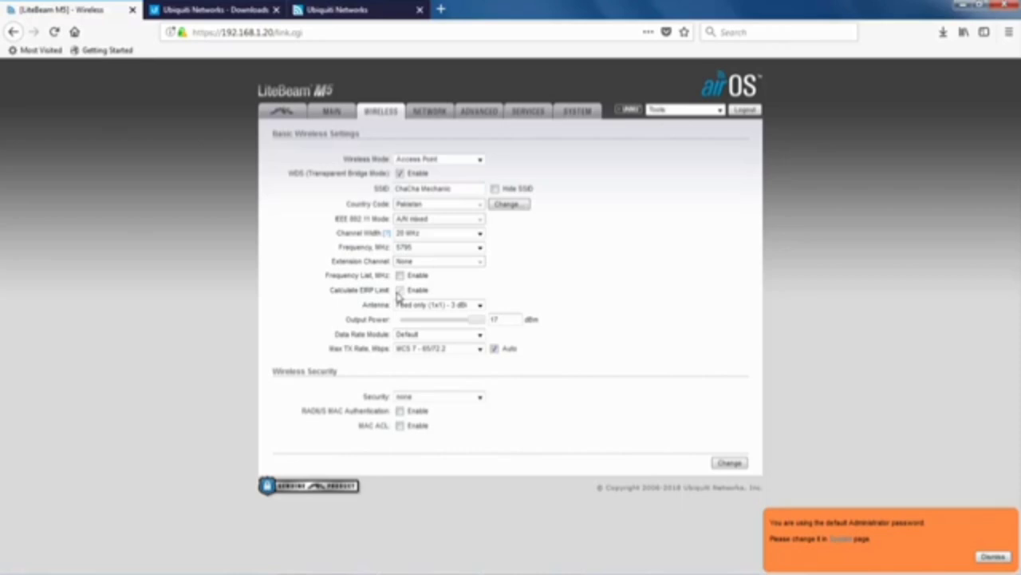
left_click(399, 292)
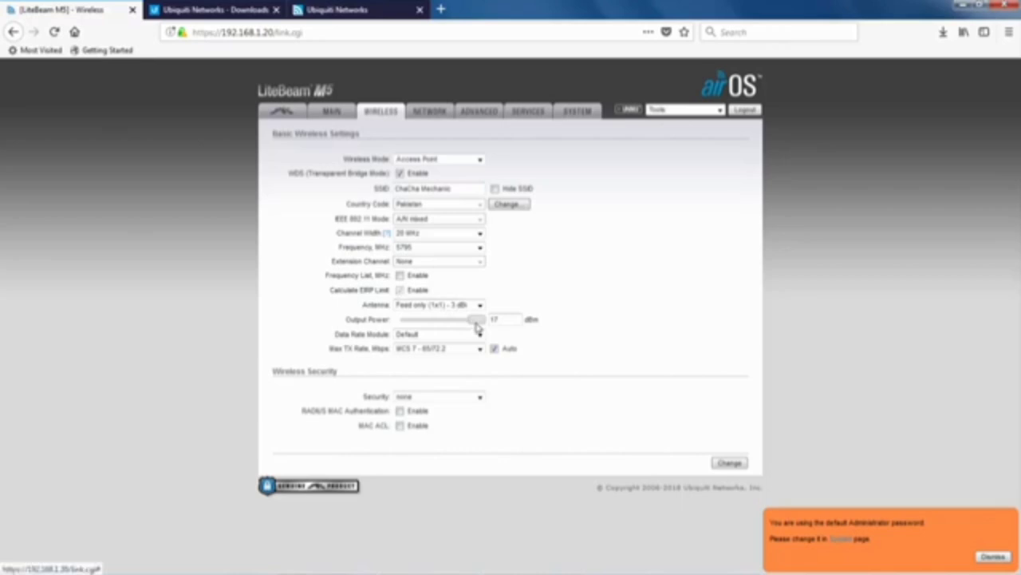
mouse_move(476, 328)
left_mouse_down()
mouse_move(424, 335)
mouse_move(482, 321)
left_mouse_up()
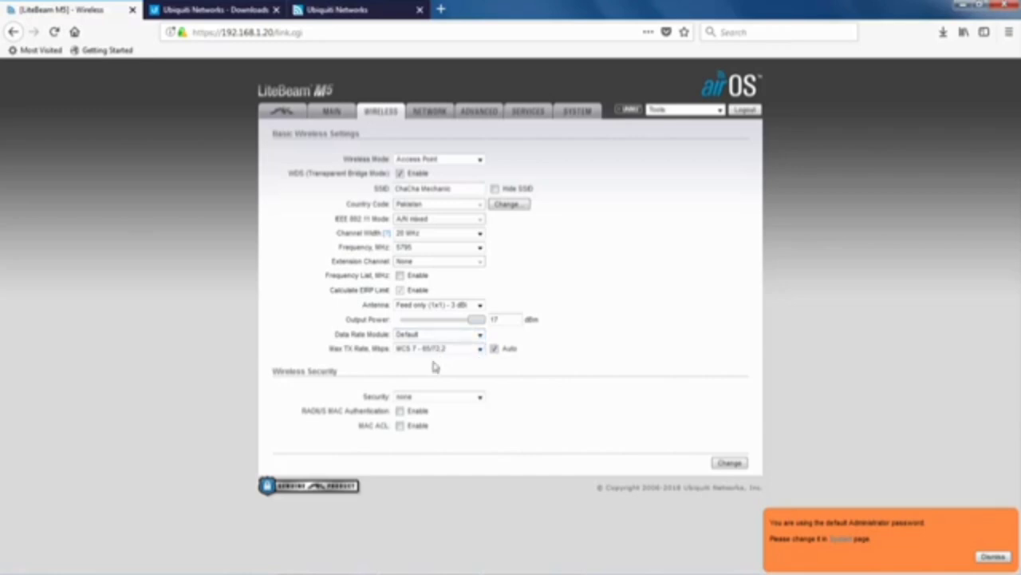
Leave wireless security at none and submit the access point wireless settings.
left_click(479, 397)
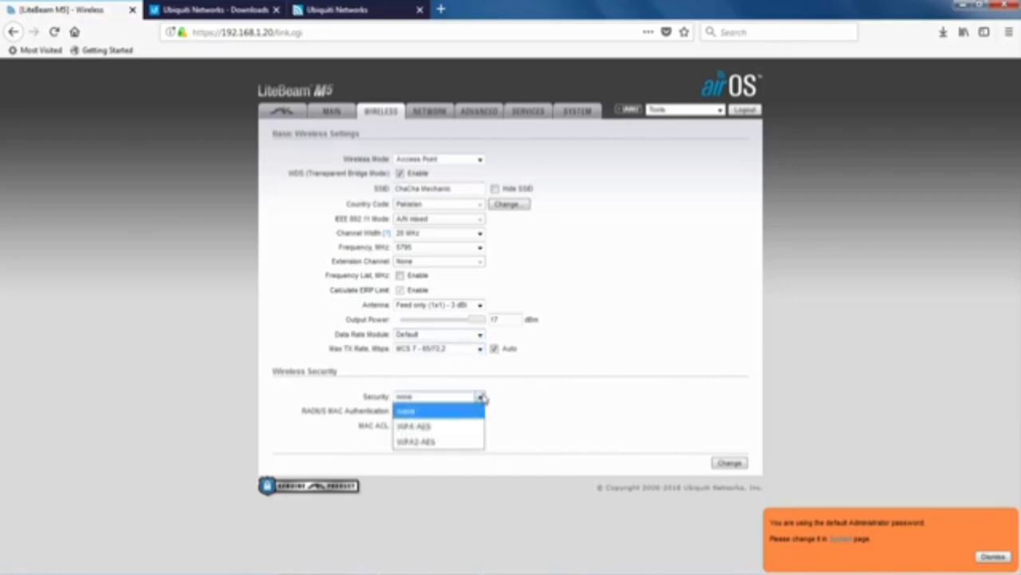
left_click(523, 408)
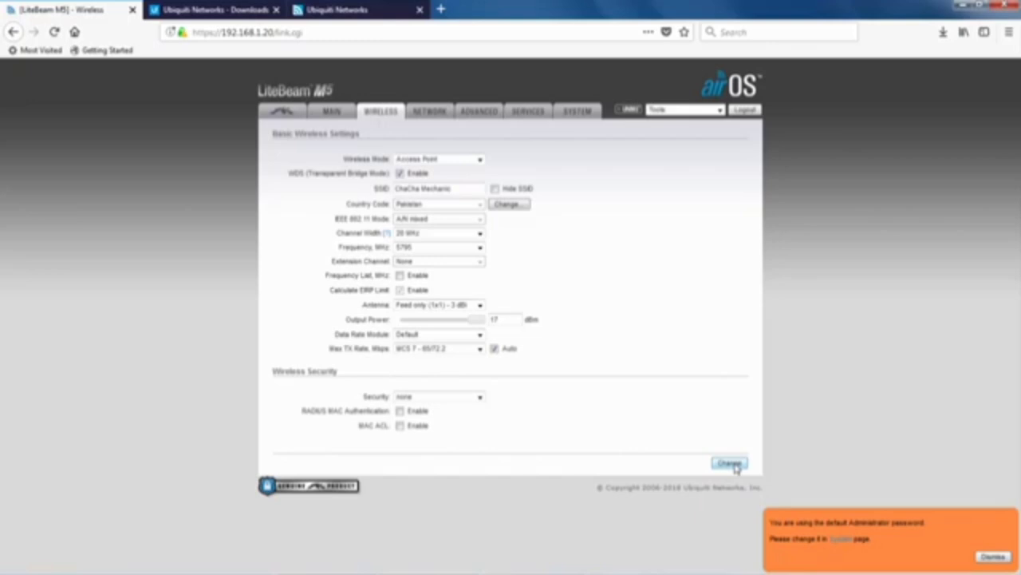
left_click(730, 463)
Enter the current default password, then type and confirm a new admin password.
left_click(497, 298)
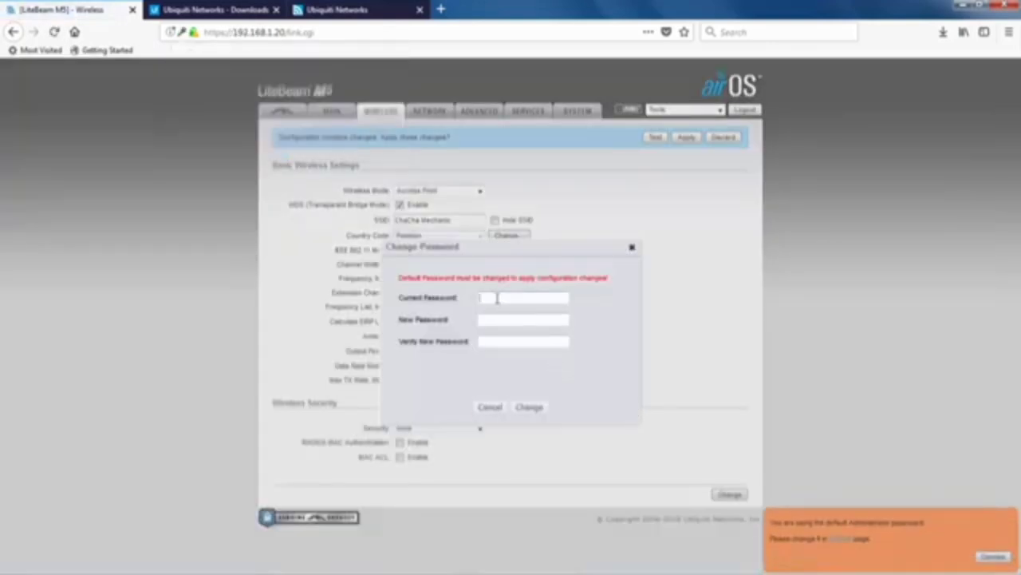
type("ubnt")
key("Tab")
type("a")
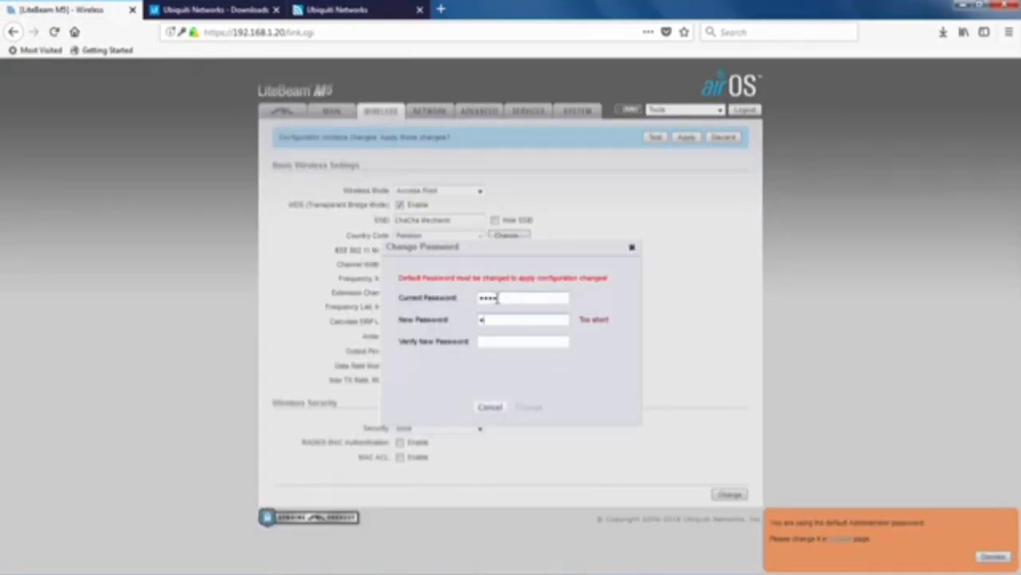
type("**********")
key("Tab")
type("*********")
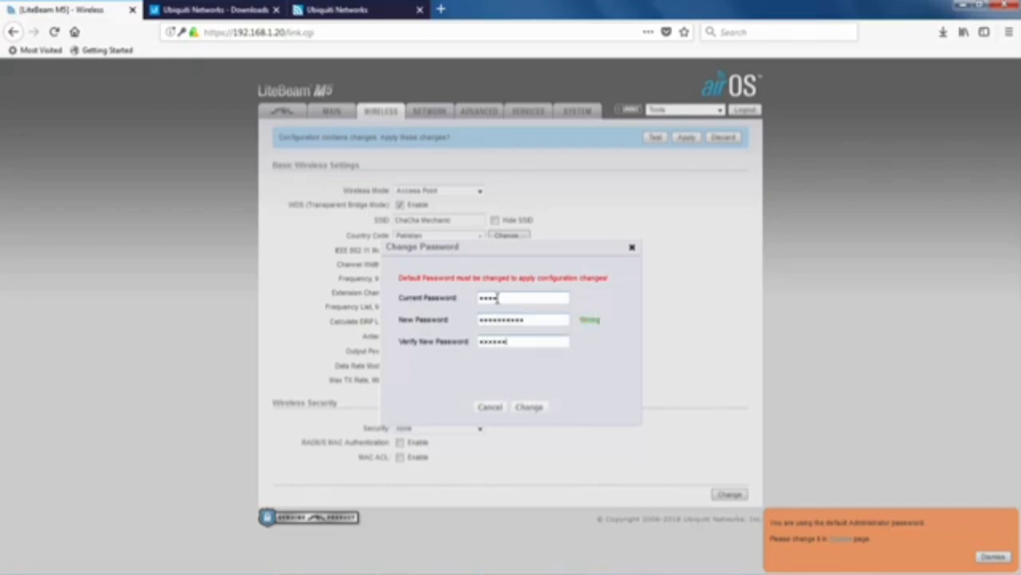
type("**")
left_click(530, 409)
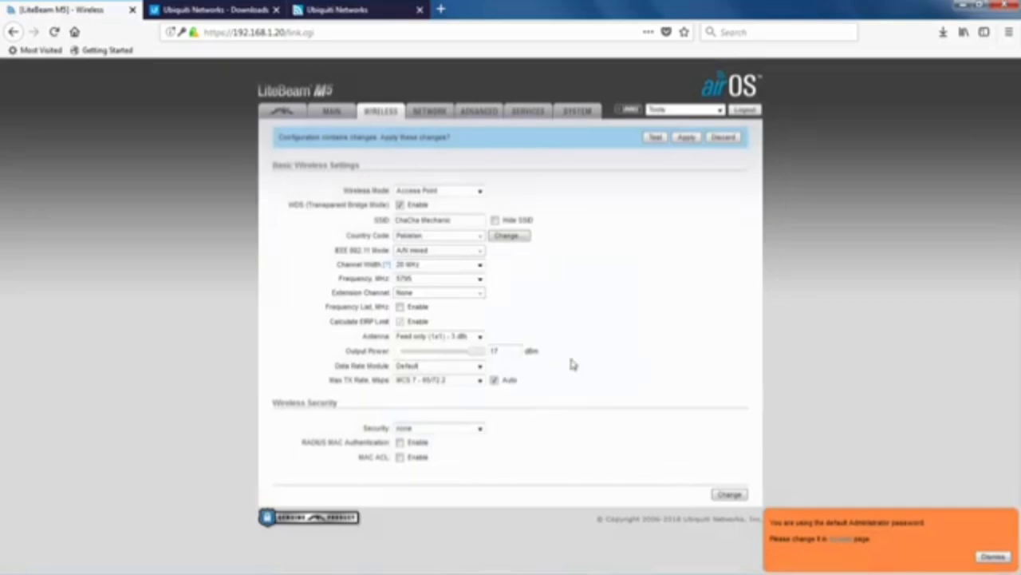
left_click(425, 116)
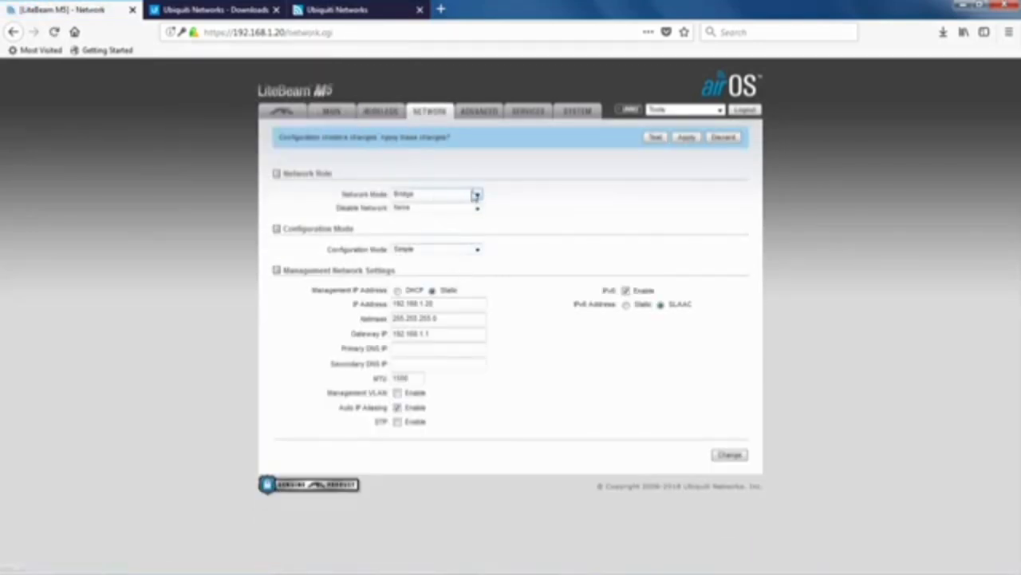
Keep Network Mode at Bridge, Disable Network at None, and Configuration Mode at Simple.
left_click(479, 195)
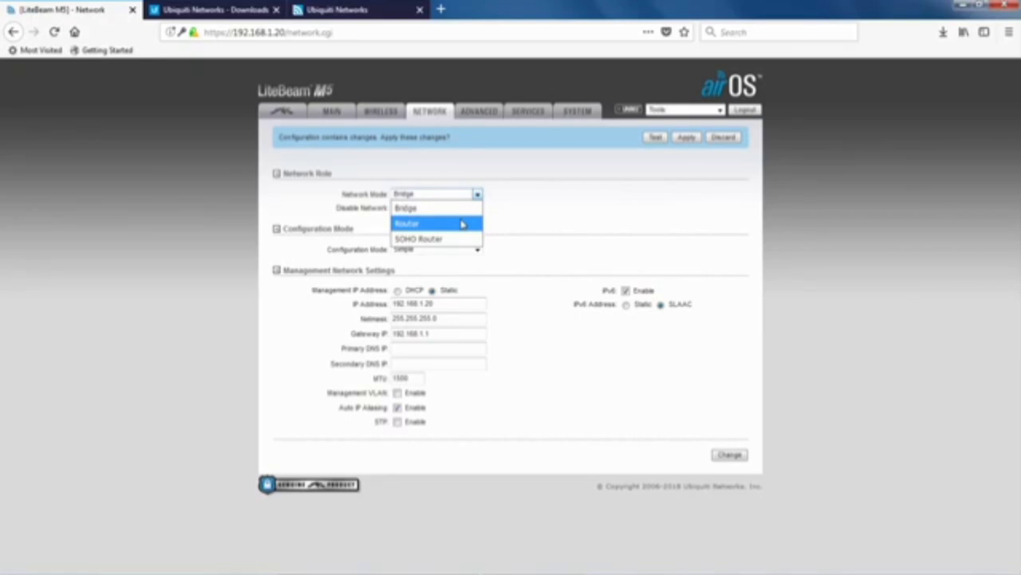
left_click(463, 225)
left_click(448, 195)
left_click(434, 212)
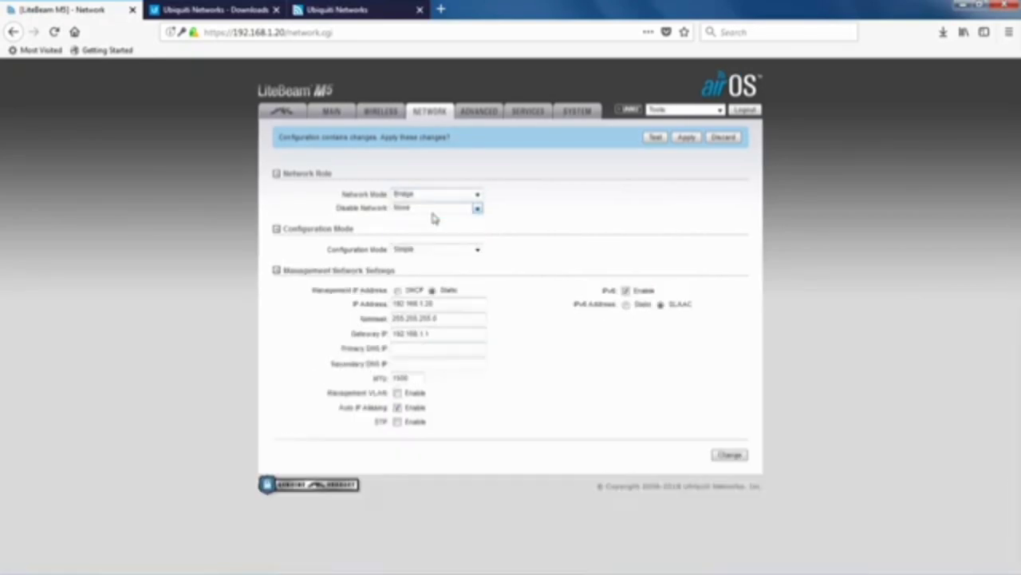
left_click(478, 209)
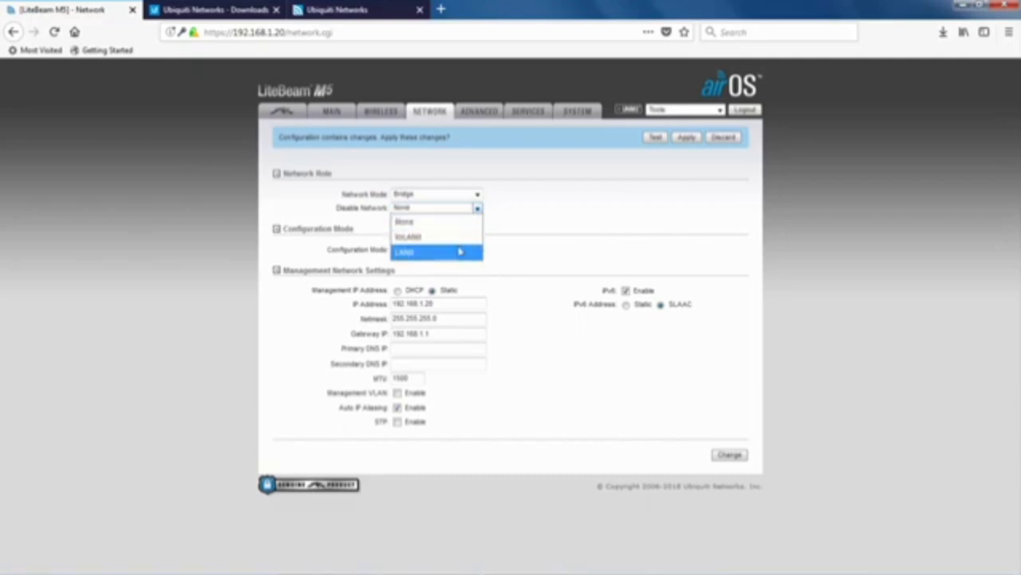
left_click(493, 227)
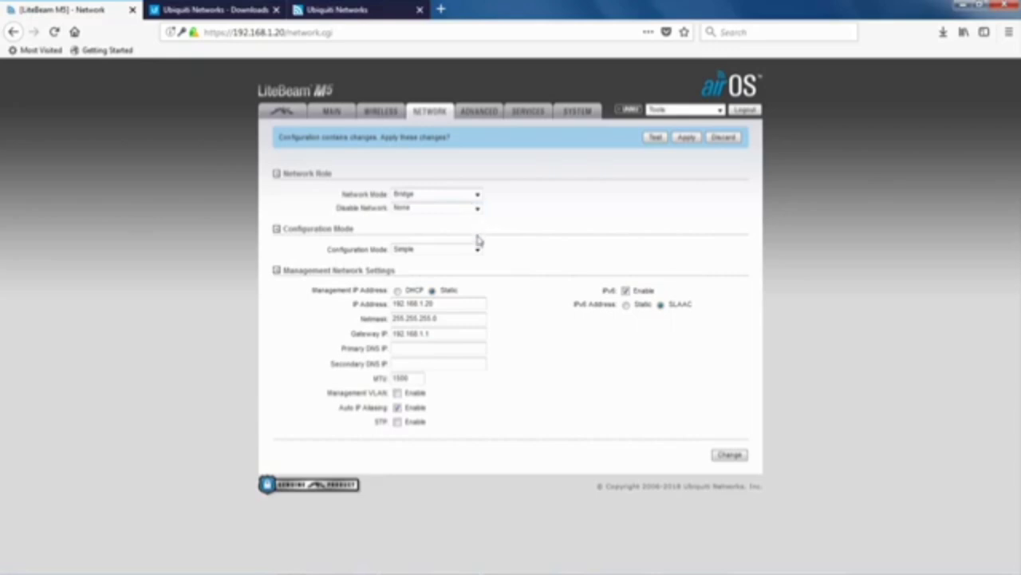
left_click(477, 252)
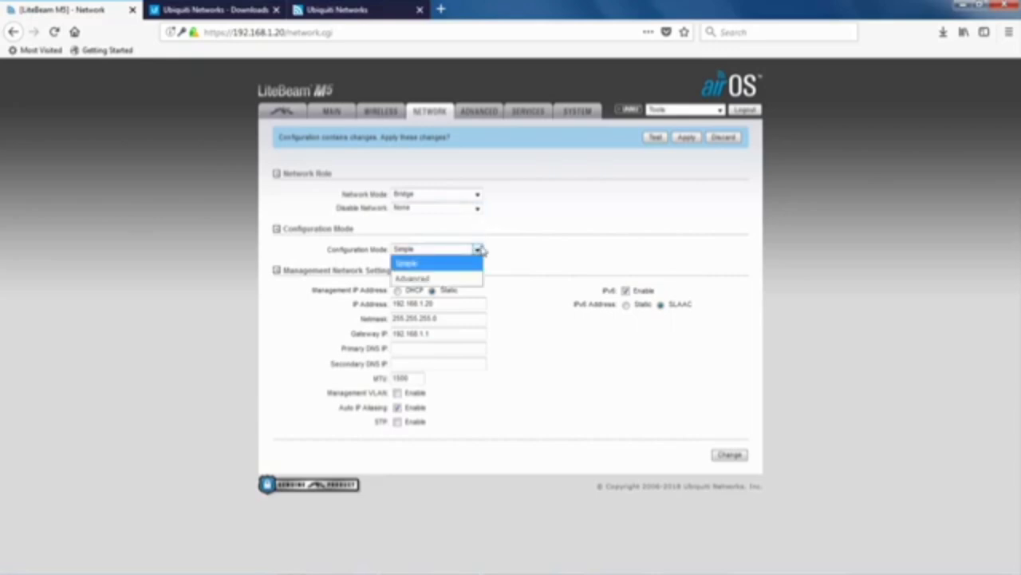
left_click(476, 251)
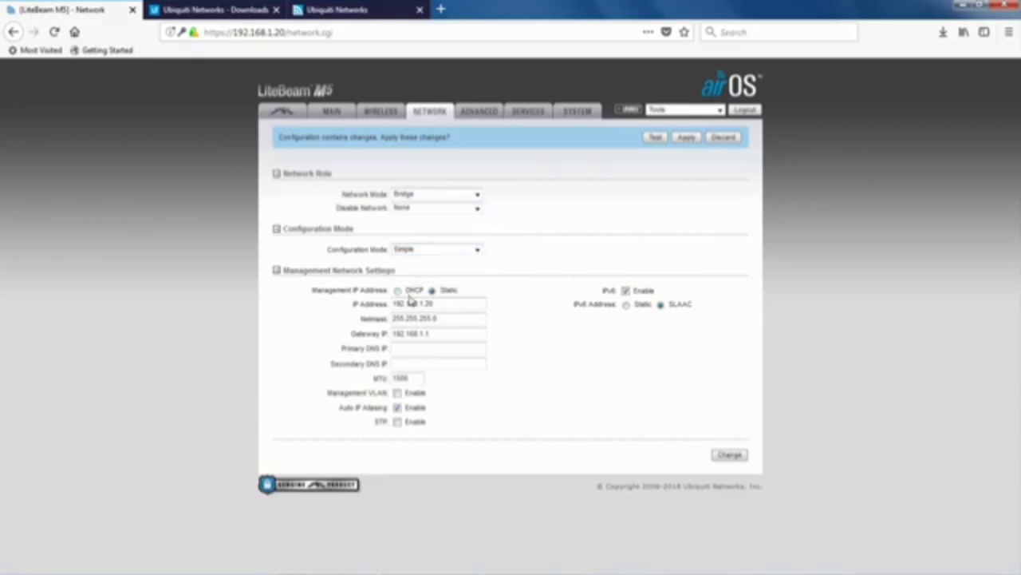
Change the management IP address to 192.168.1.148.
left_click(446, 307)
double_click(430, 305)
type("148")
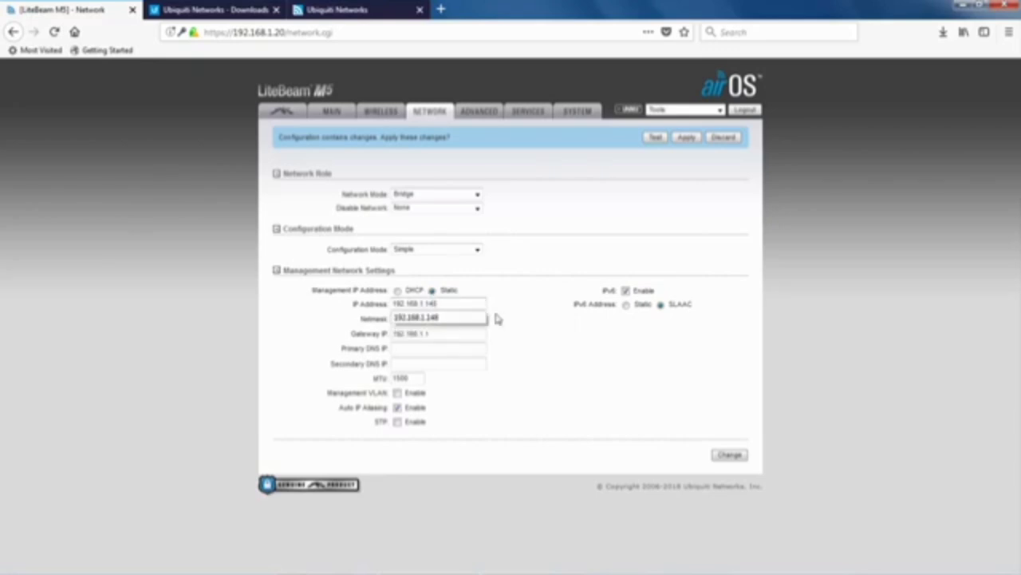
left_click(464, 320)
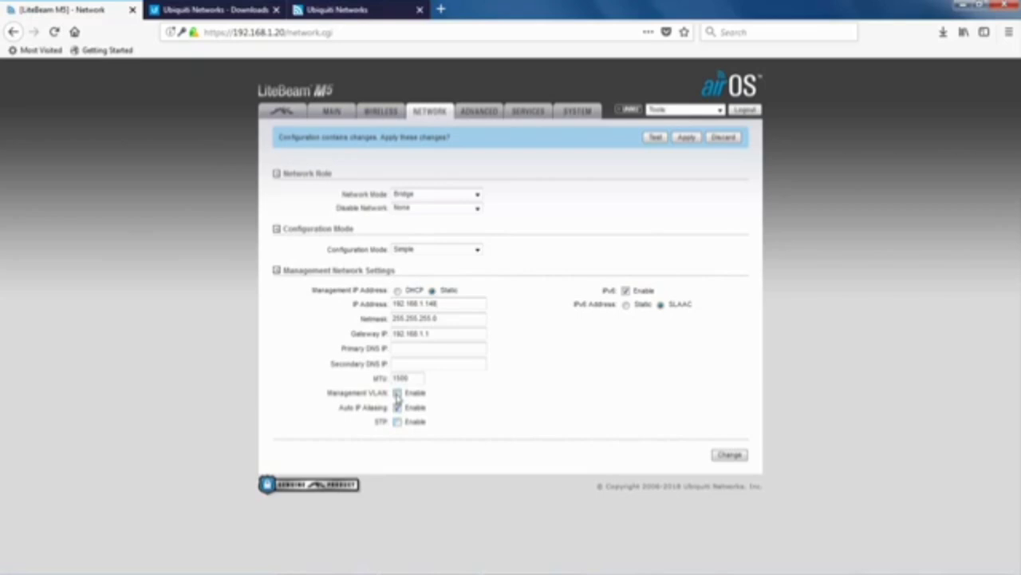
Enable STP and turn IPv6 off, leaving the management VLAN disabled.
left_click(397, 394)
left_click(397, 393)
left_click(399, 422)
left_click(626, 291)
Save the network settings, then enable Installer EIRP Control with Client Isolation left off.
left_click(731, 457)
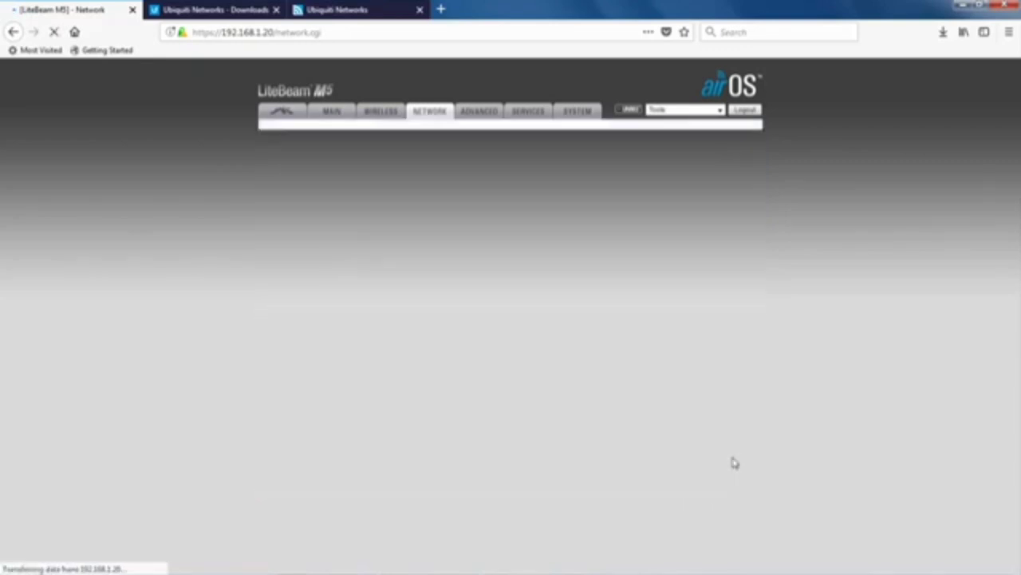
left_click(476, 115)
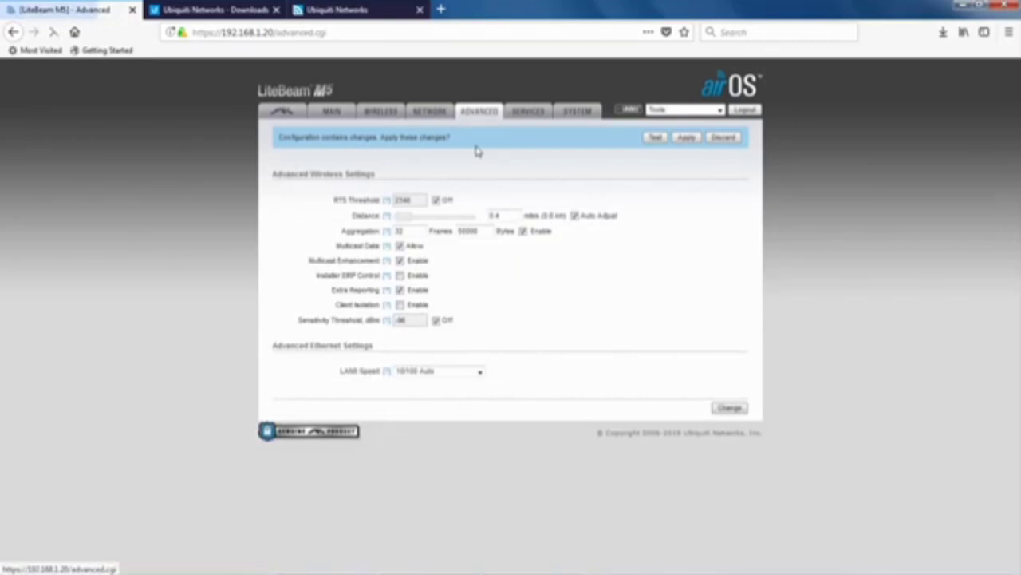
left_click(399, 275)
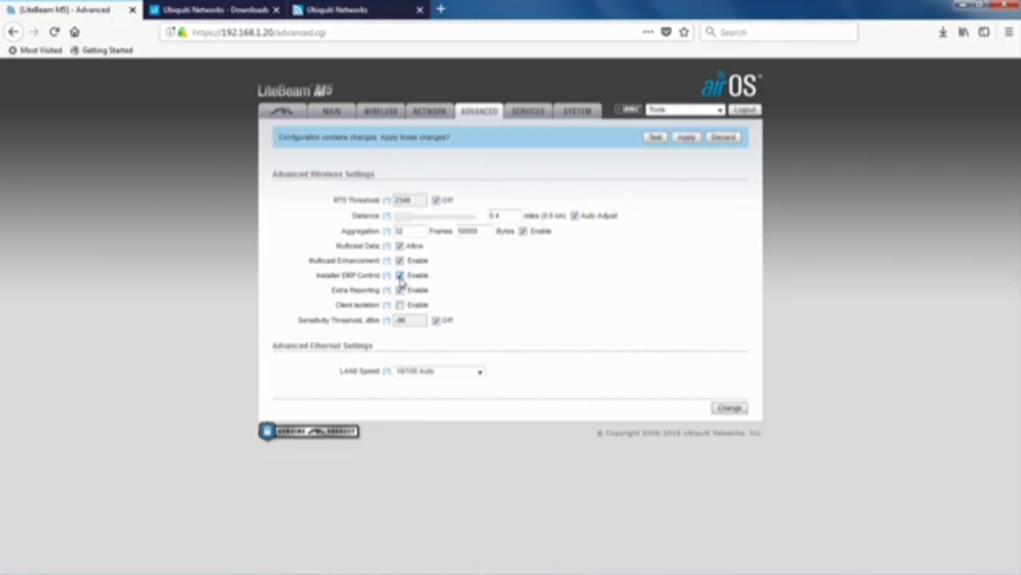
left_click(400, 304)
left_click(400, 305)
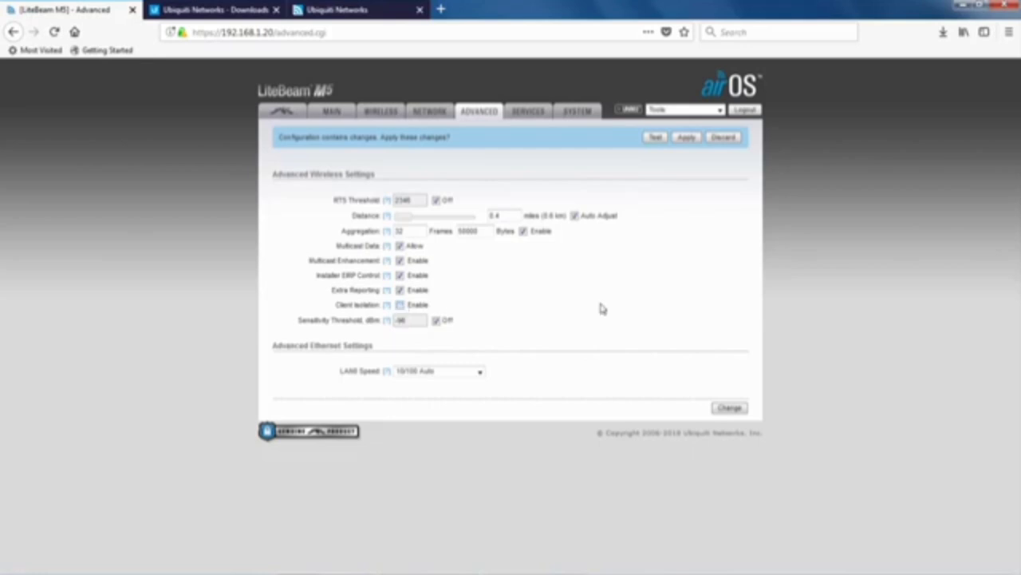
Save the advanced settings, review the Services page, then view the System page (firmware XW v6.1.8).
left_click(727, 408)
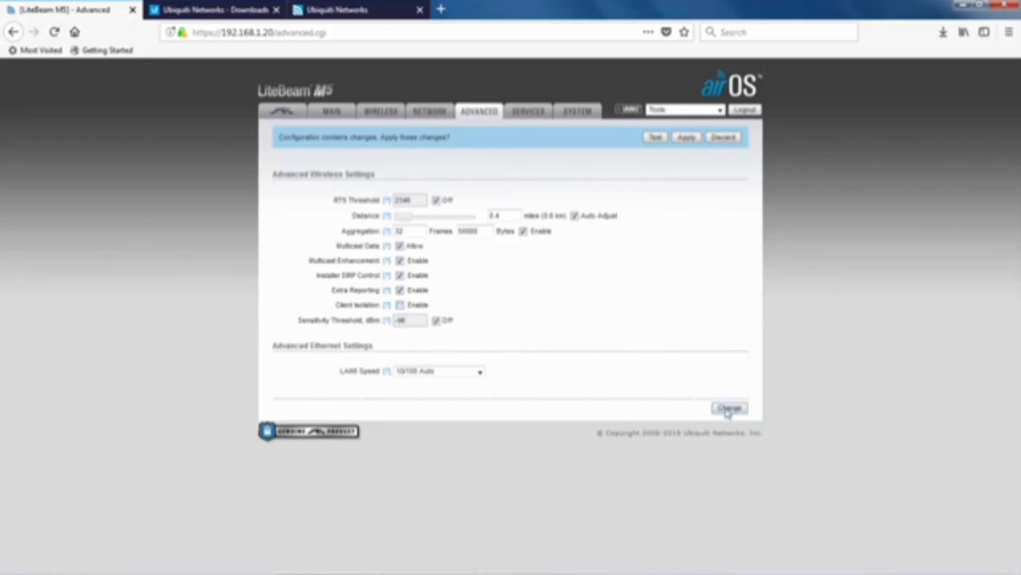
left_click(540, 115)
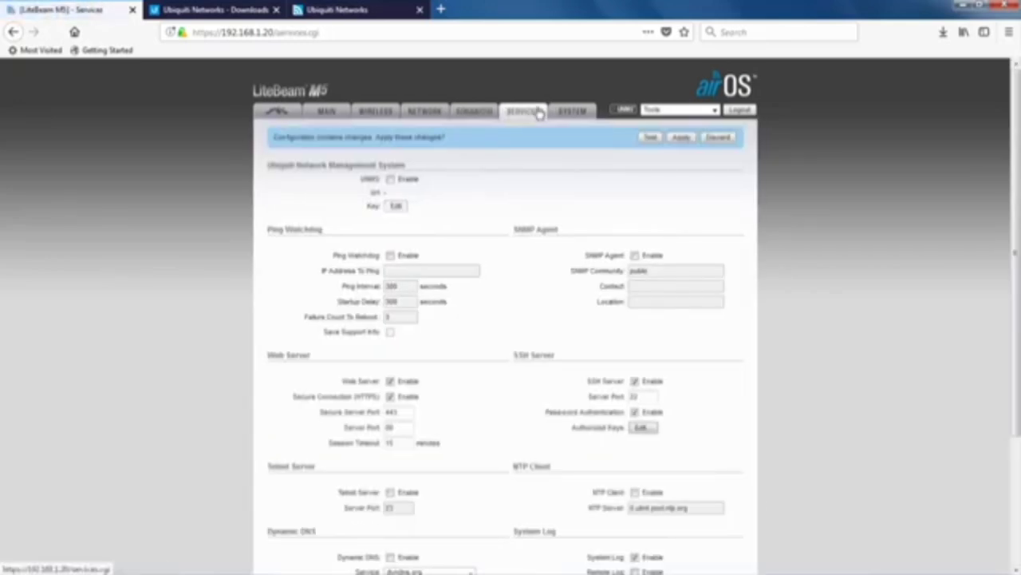
scroll(437, 451, "down", 3)
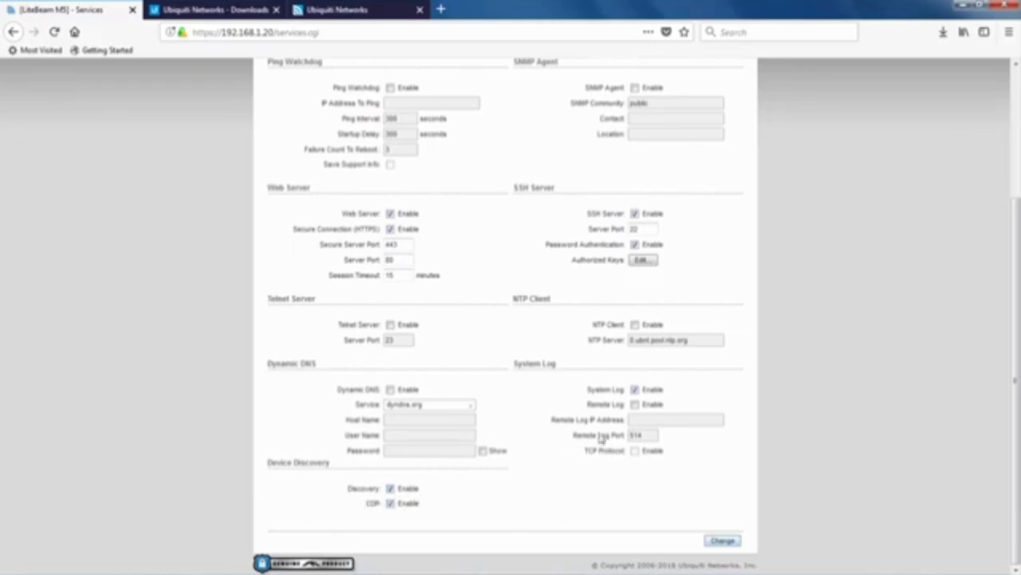
scroll(540, 343, "up", 4)
left_click(563, 114)
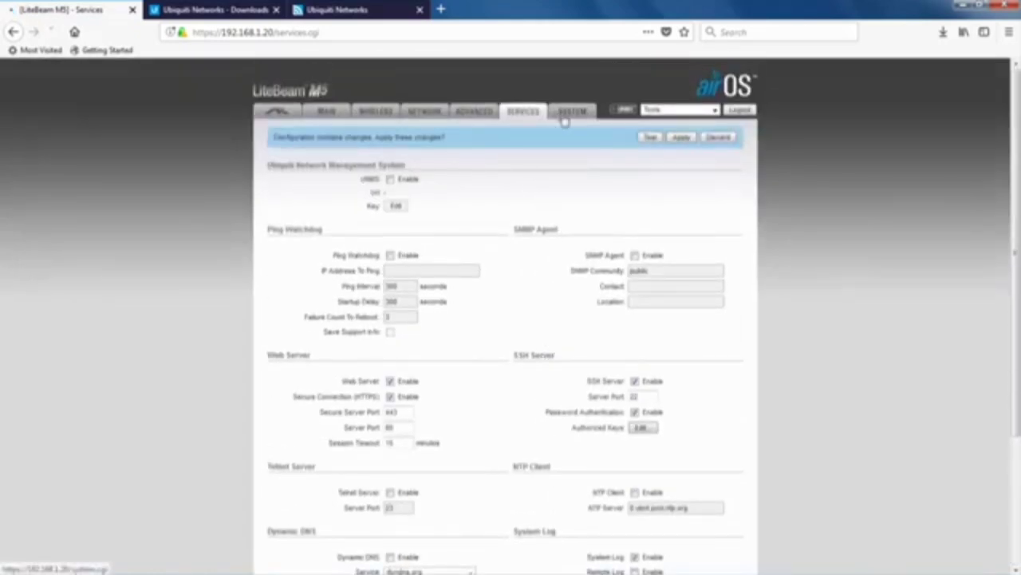
scroll(513, 162, "down", 1)
scroll(484, 226, "down", 1)
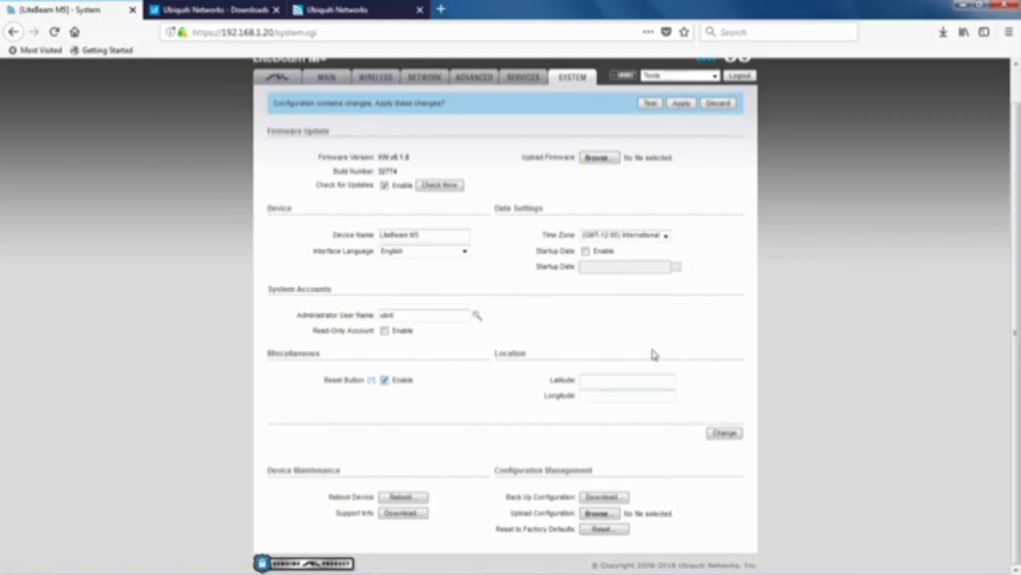
Switch to the airMAX page: airMAX enabled, airSelect off, airView port 10000.
left_click(274, 80)
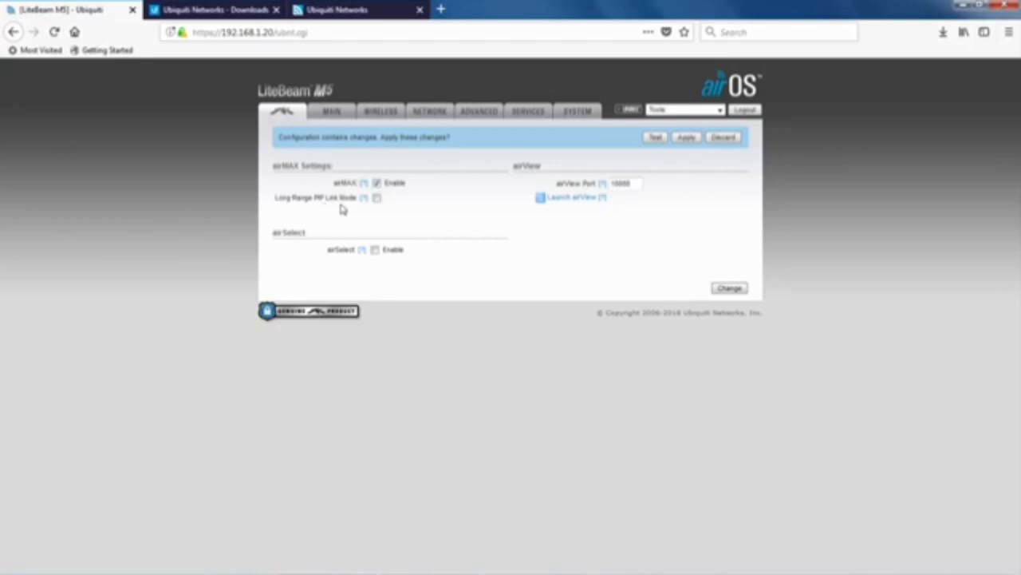
Leave Long Range PtP Link Mode off and apply all pending changes for address 192.168.1.148.
left_click(376, 198)
left_click(377, 198)
left_click(686, 138)
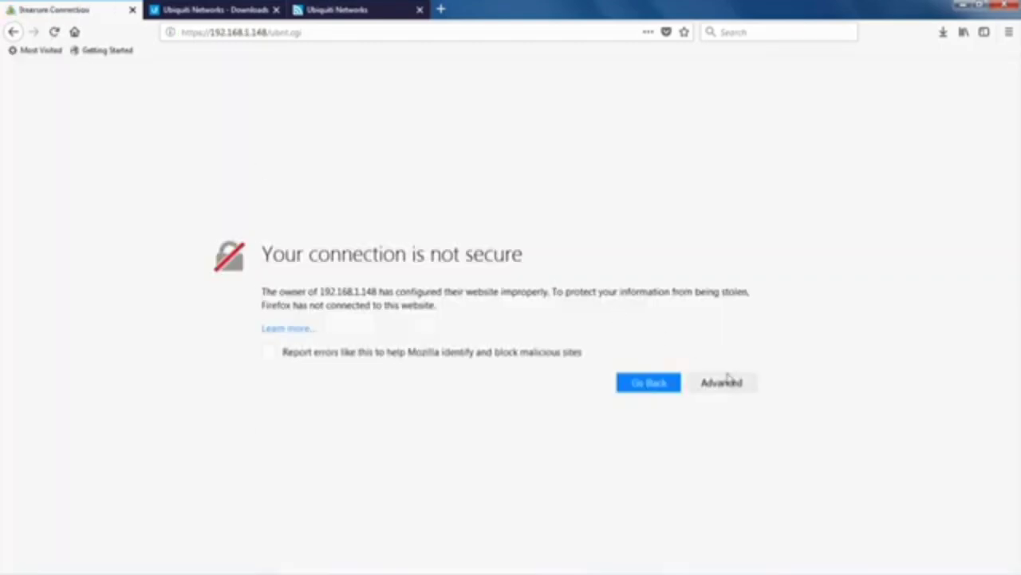
Add a security exception for the unit's self-signed certificate at 192.168.1.148.
left_click(721, 378)
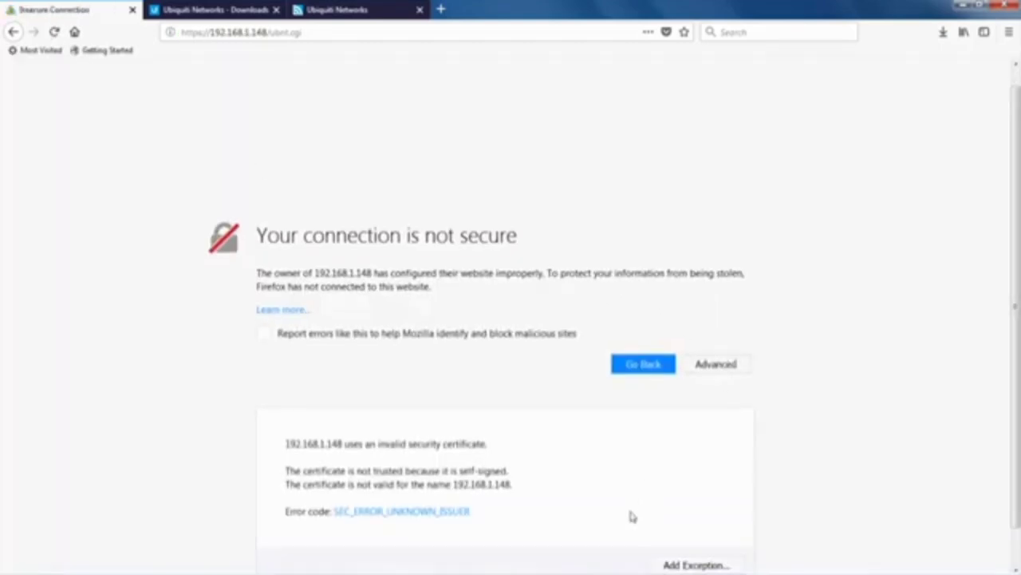
left_click(694, 526)
left_click(598, 422)
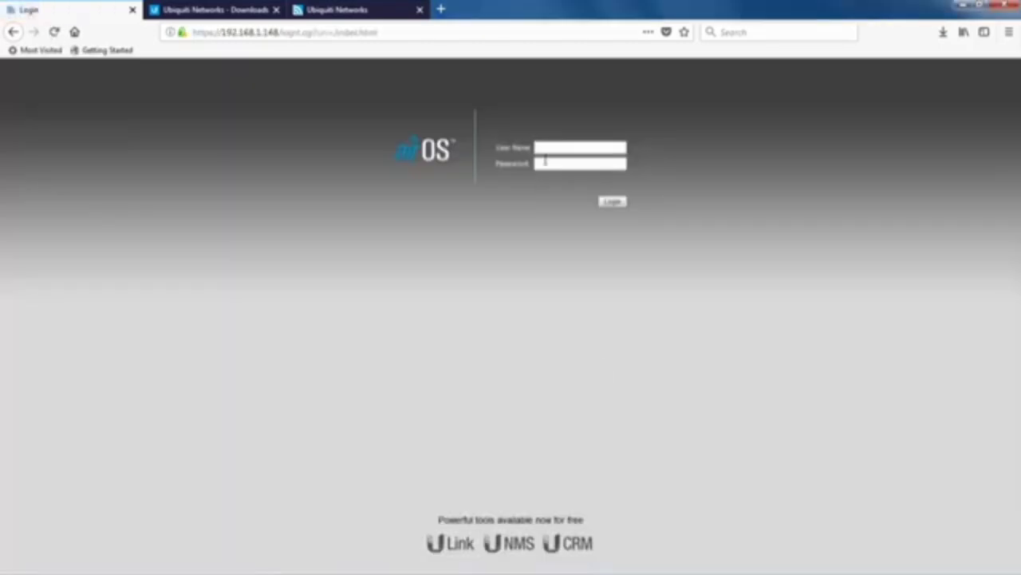
Log in with the saved admin user name and password, saving the login in Firefox.
left_click(546, 149)
left_click(550, 163)
key("Tab")
type("••••••••••")
key("Return")
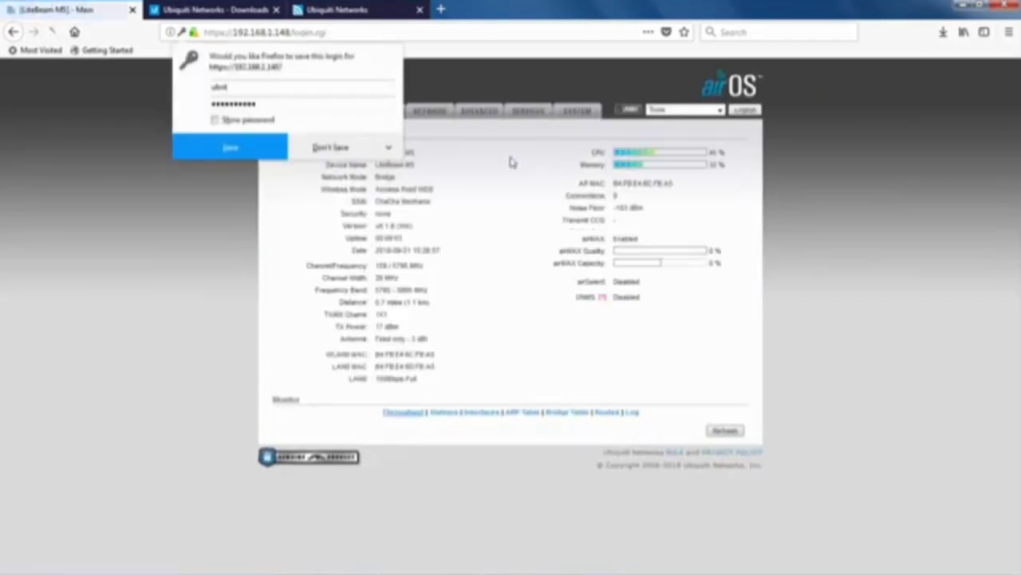
left_click(232, 148)
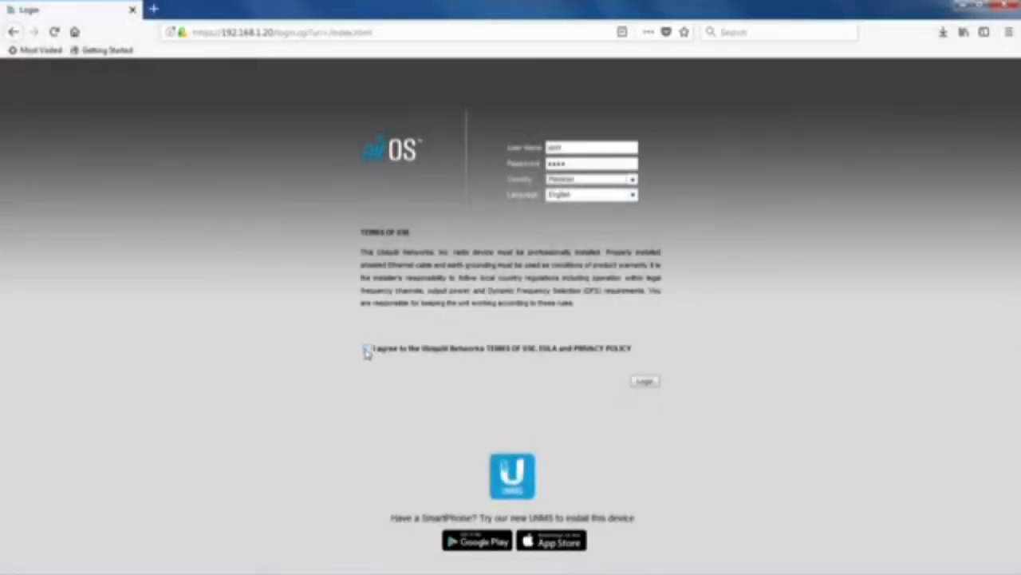
Accept the terms of use, log in to the station at 192.168.1.20, and decline saving the login.
left_click(366, 350)
left_click(649, 383)
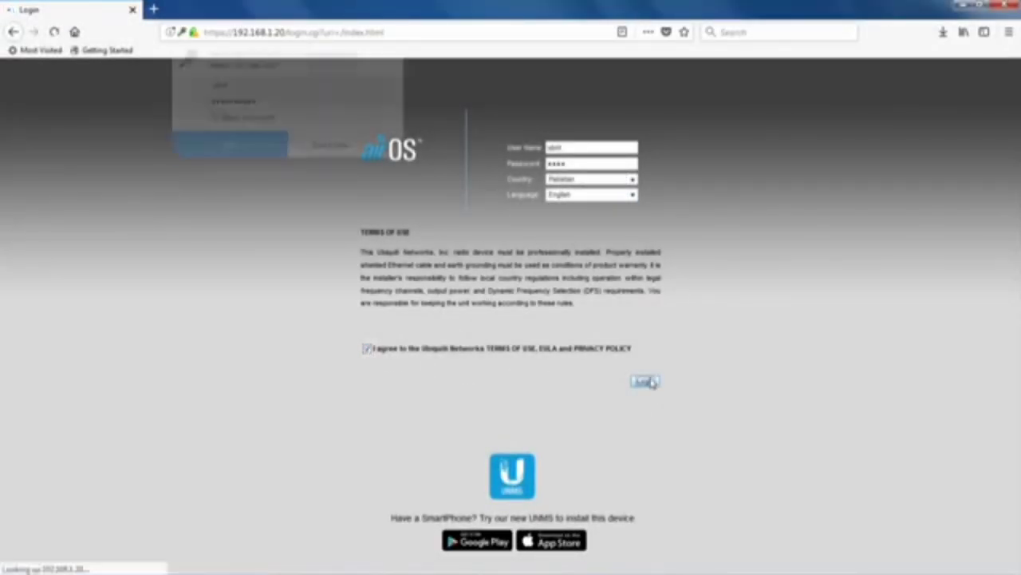
left_click(329, 146)
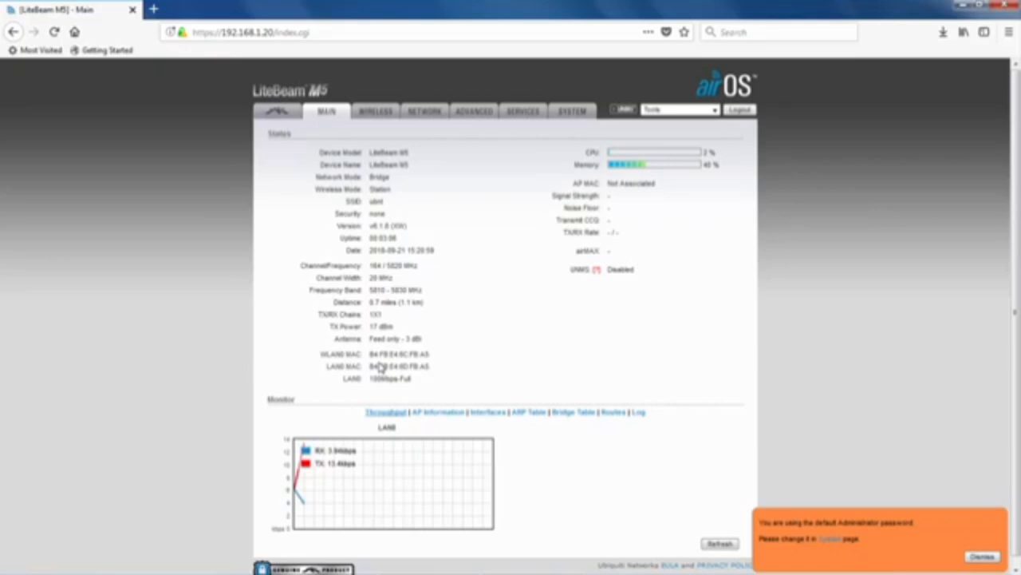
On the Wireless page, enable WDS and run a site survey of nearby access points.
left_click(378, 114)
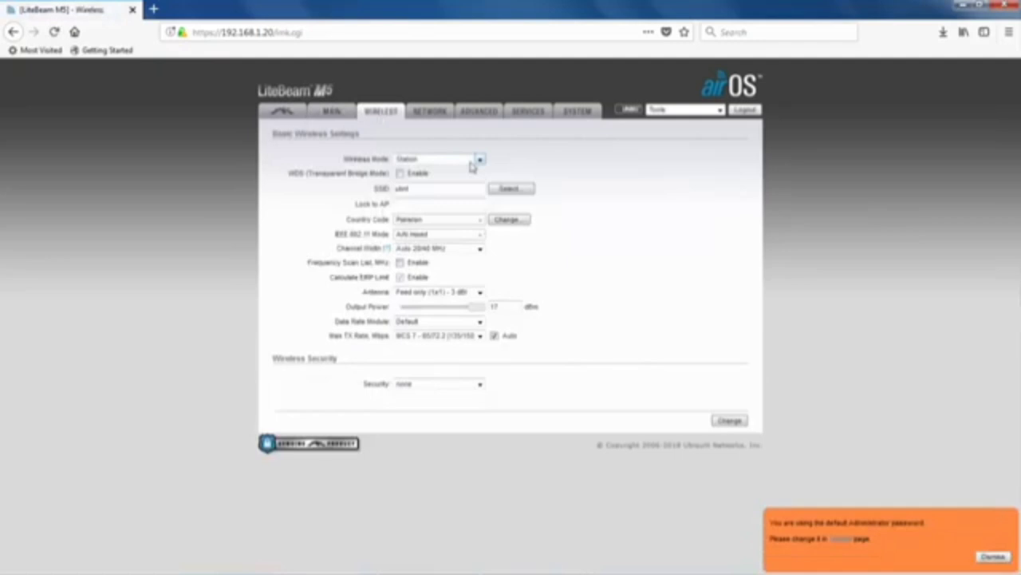
left_click(399, 173)
left_click(509, 188)
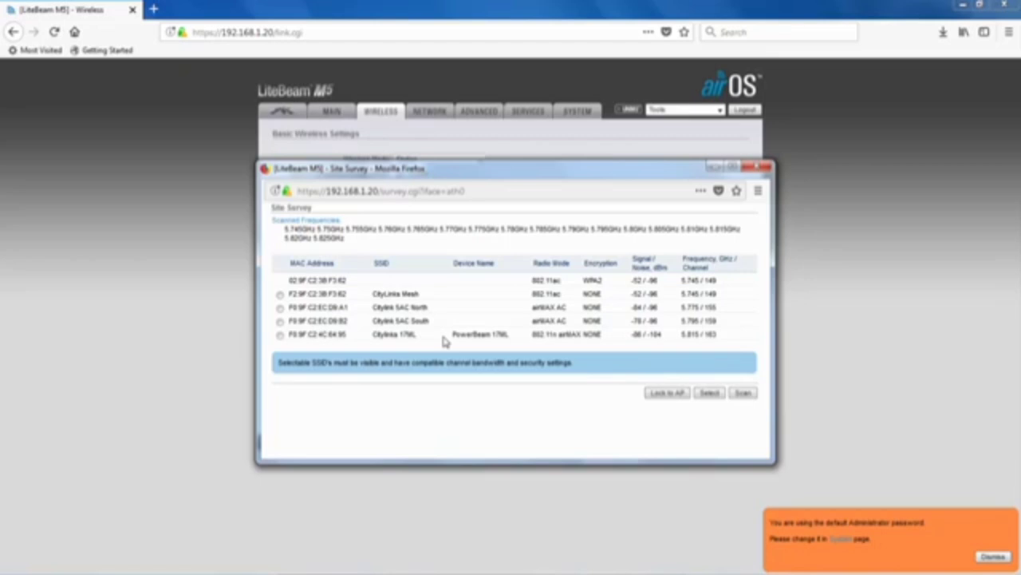
Select the Citylink 17ML row in the Site Survey results.
left_click(280, 336)
Lock the station to Citylink 17ML, filling in its SSID and AP MAC address.
left_click(678, 397)
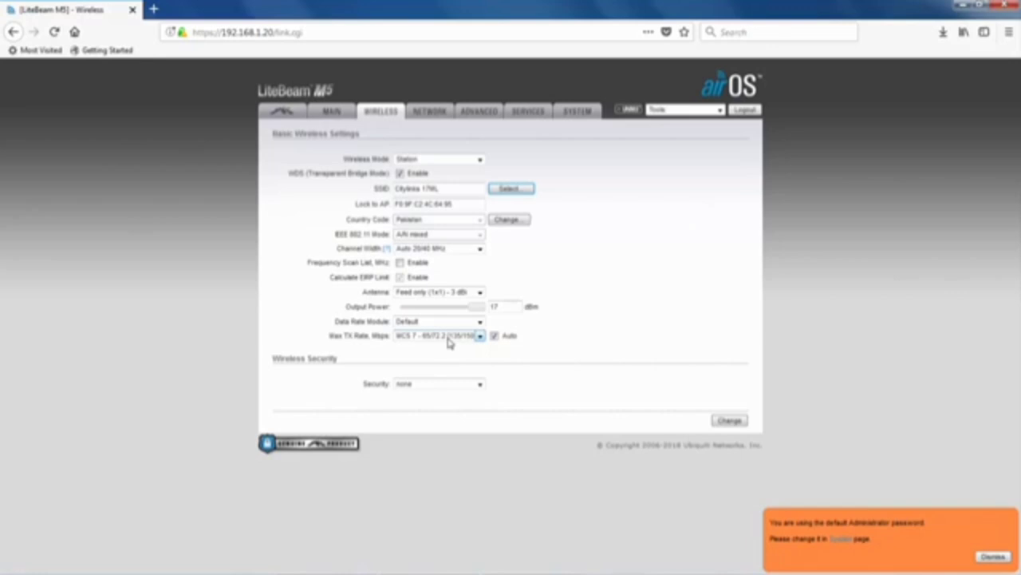
Keep wireless security at none and save the station's wireless settings.
left_click(480, 386)
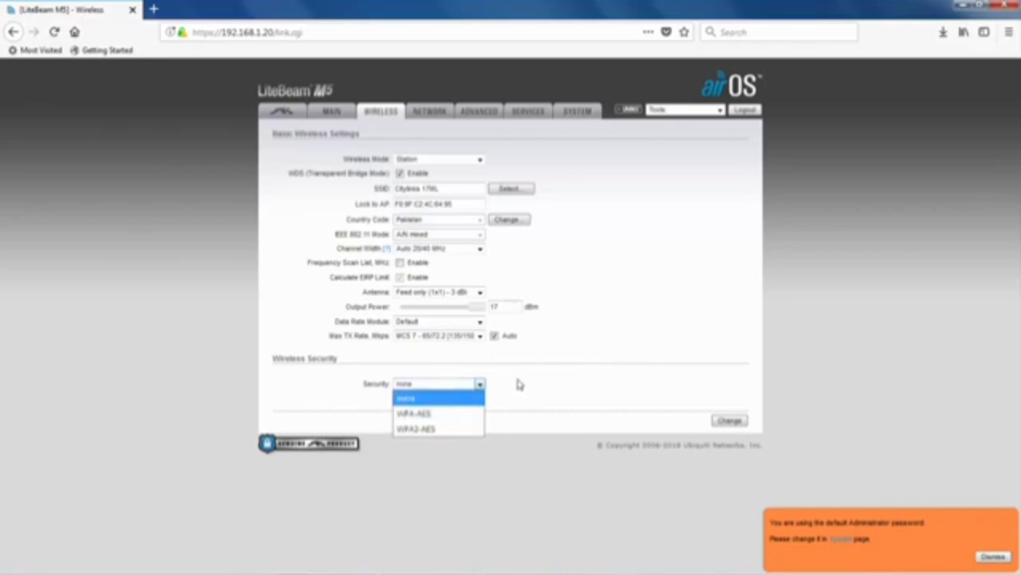
left_click(479, 386)
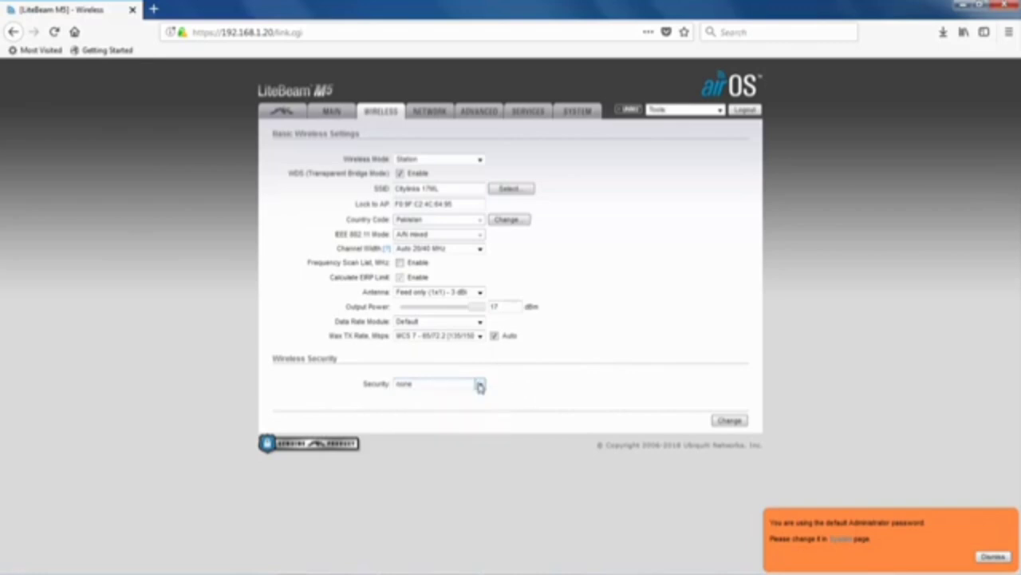
left_click(726, 420)
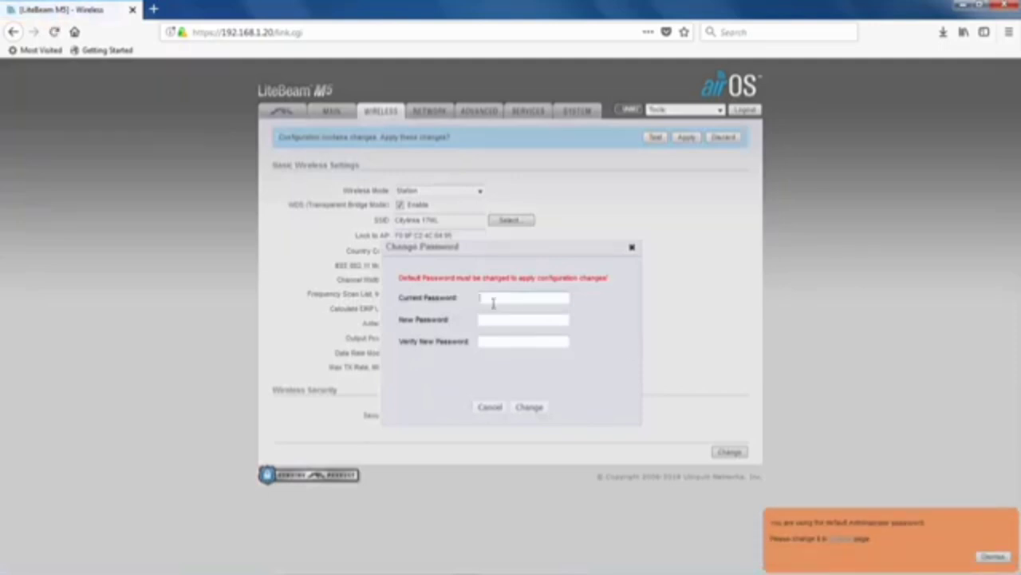
Replace the default admin password with a new one, then view the Network page.
type("ubnt***********")
key("Tab")
type("***********")
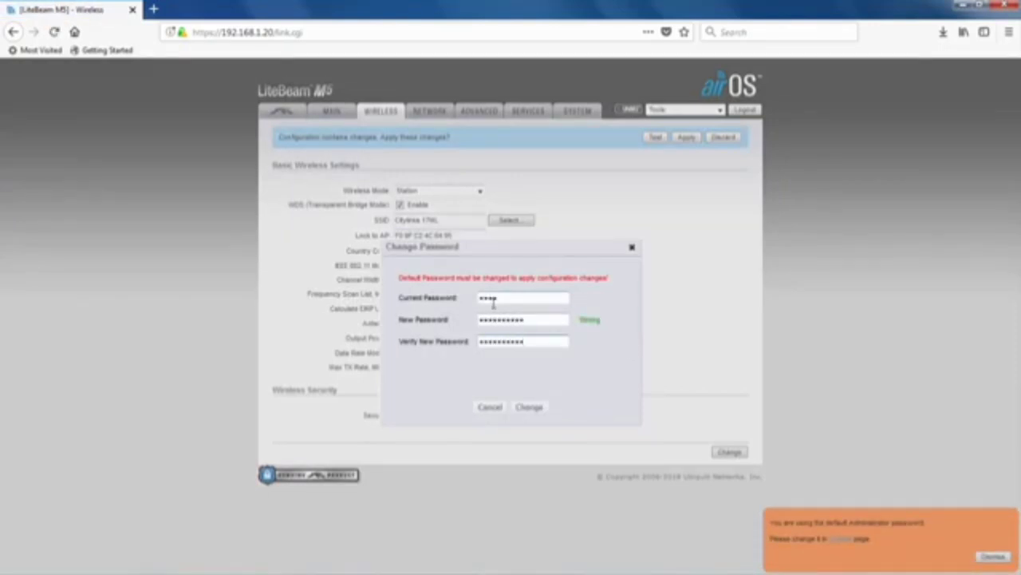
left_click(529, 407)
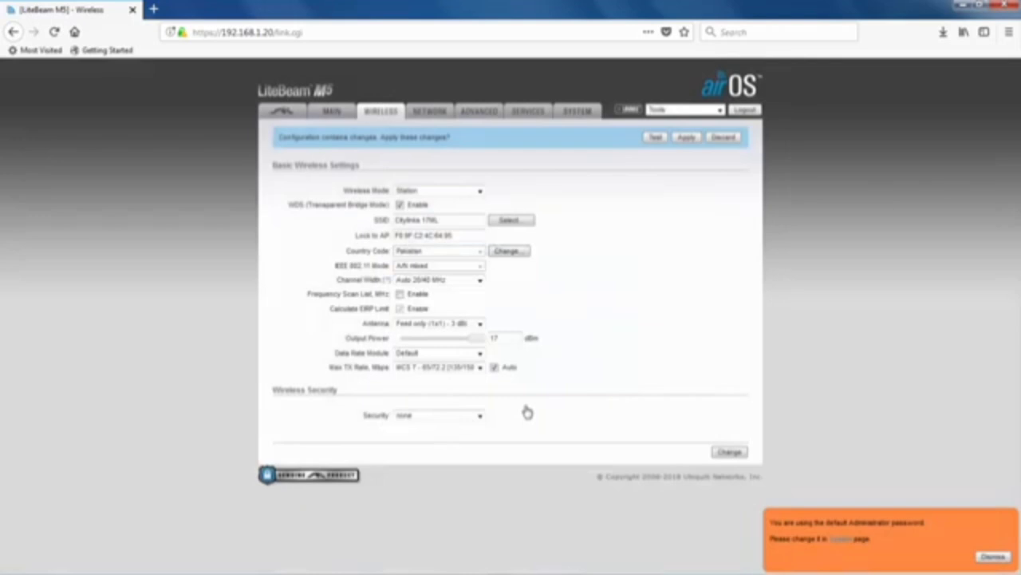
left_click(423, 117)
Decline the browser's password prompt and keep Network Mode at Bridge after trying Router.
left_click(327, 144)
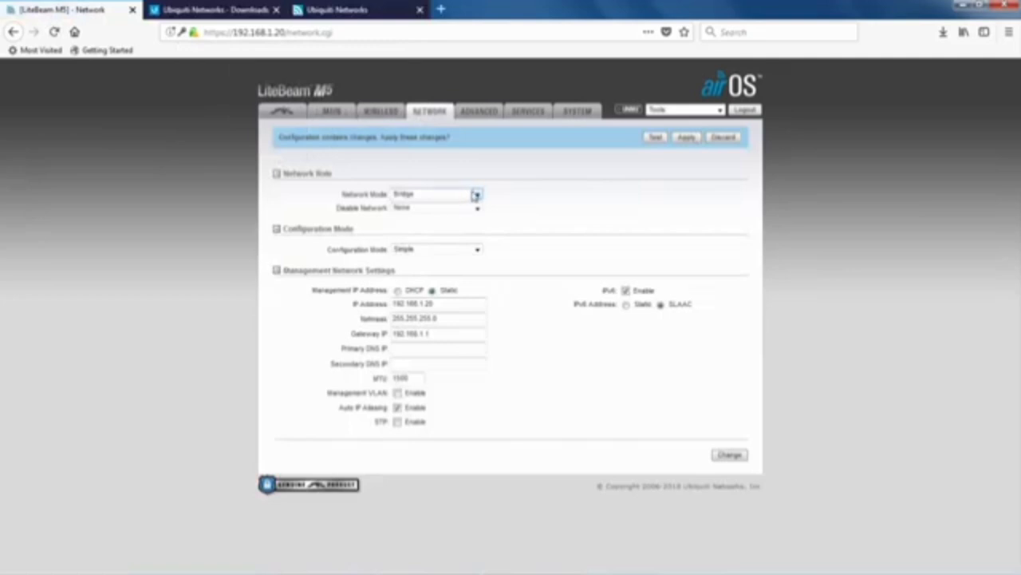
left_click(477, 195)
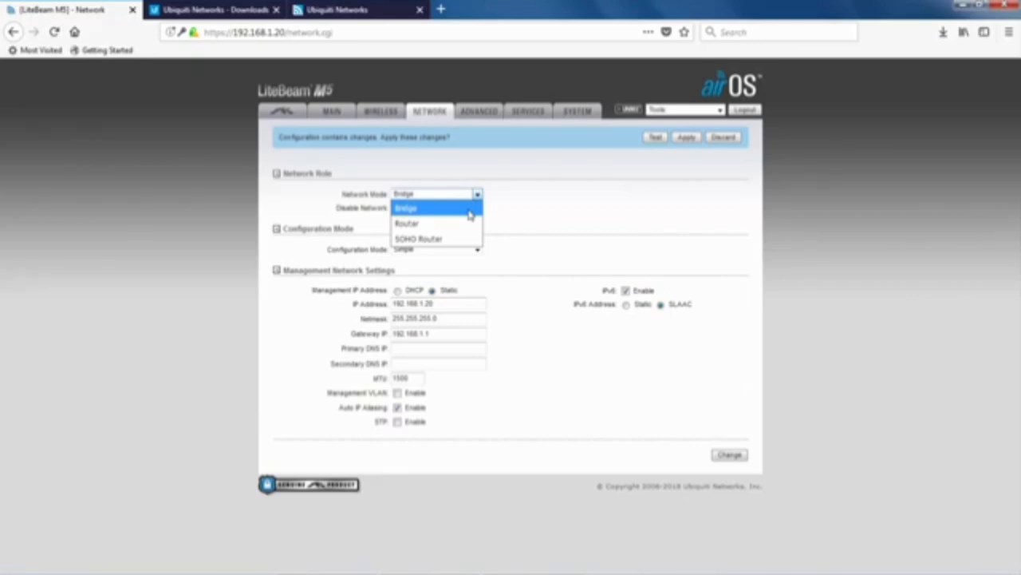
left_click(461, 224)
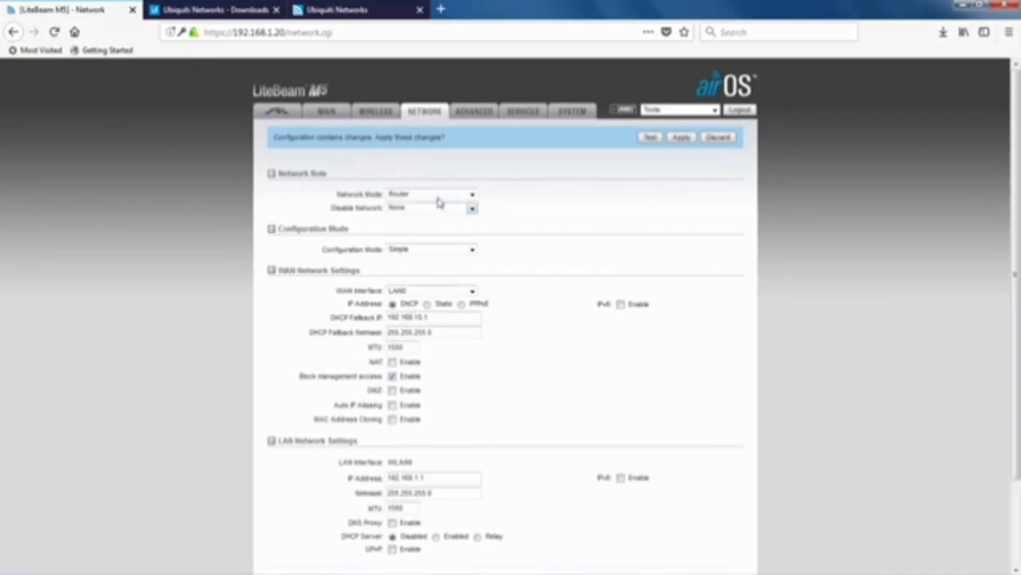
left_click(469, 195)
left_click(431, 211)
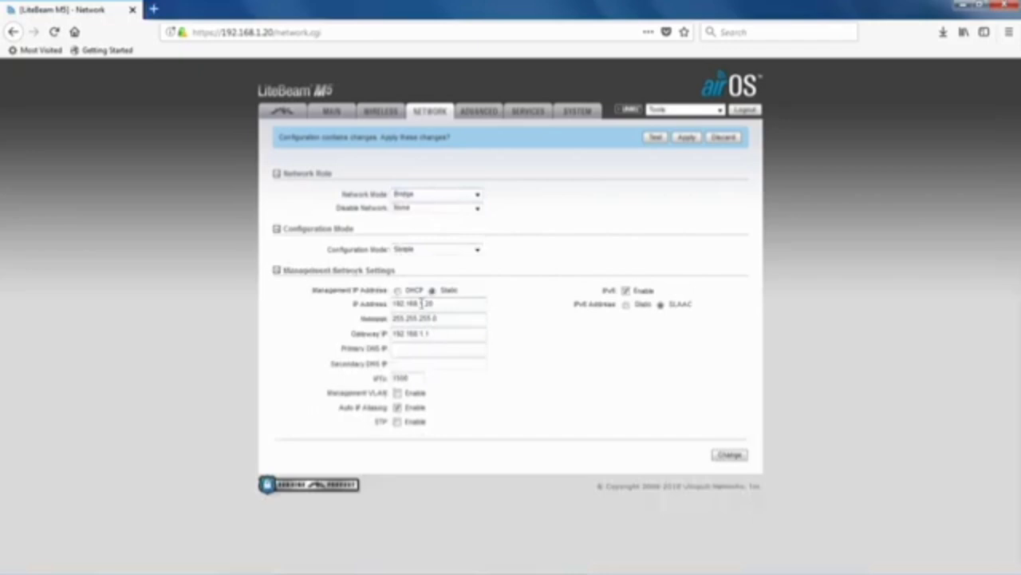
Change the management IP's last octet, disable IPv6, and save the network settings.
left_click_drag(423, 304, 440, 303)
type("145")
left_click(625, 291)
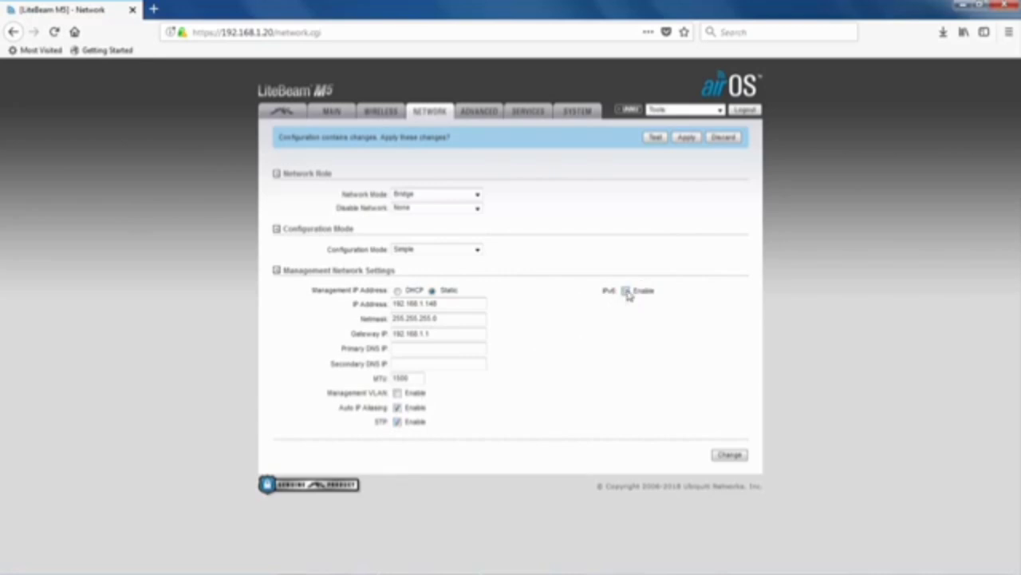
left_click(731, 455)
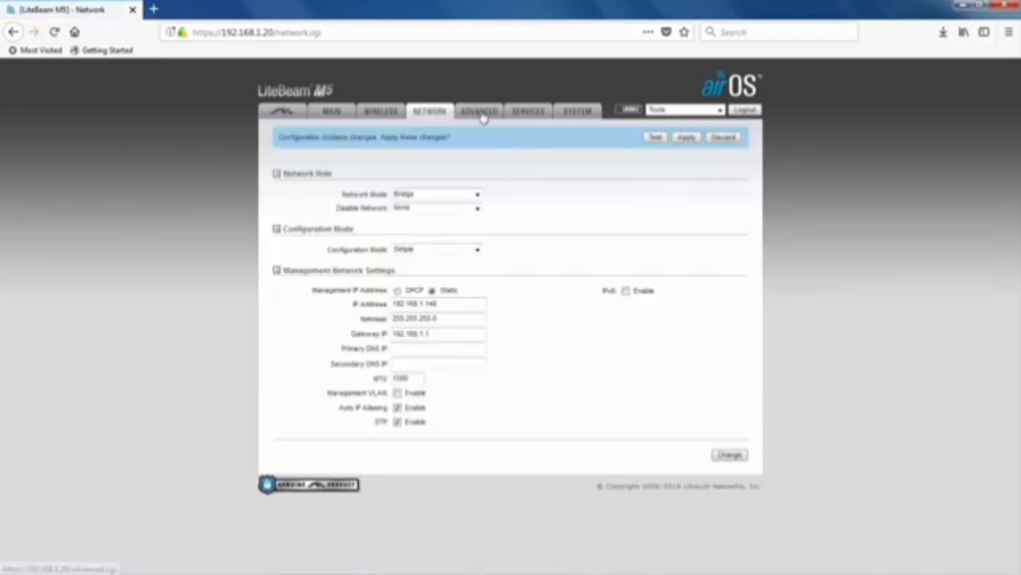
Tick Installer EIRP Control Enable on the Advanced settings page.
left_click(481, 113)
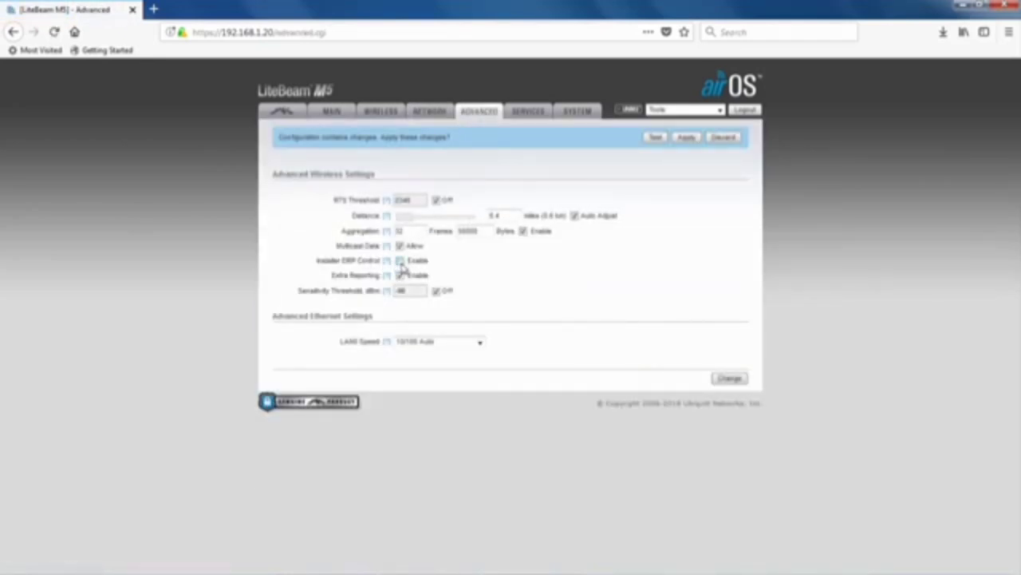
left_click(400, 260)
Save the advanced settings and look over the Services page.
left_click(730, 378)
left_click(533, 114)
scroll(431, 288, "down", 5)
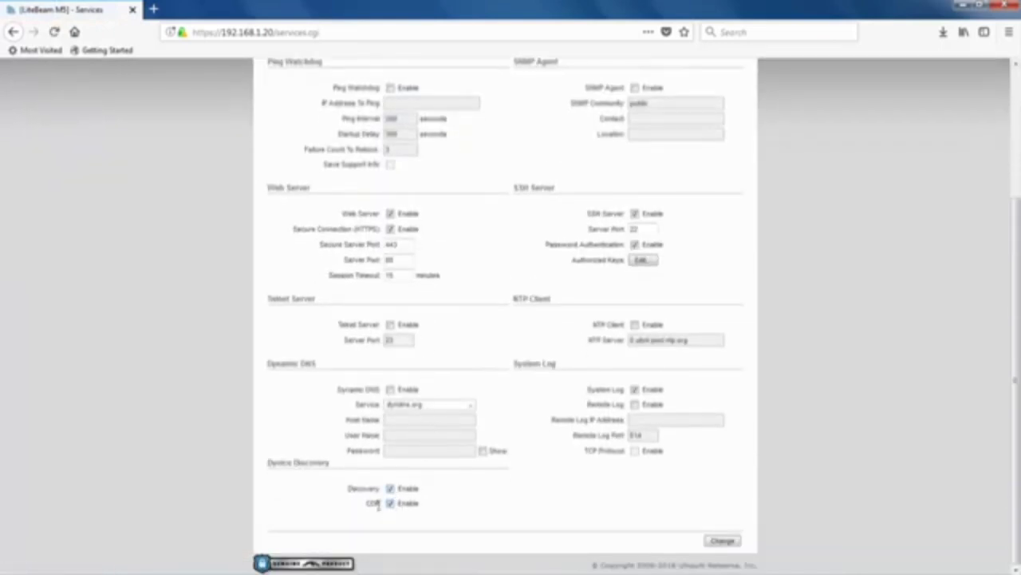
scroll(564, 217, "up", 5)
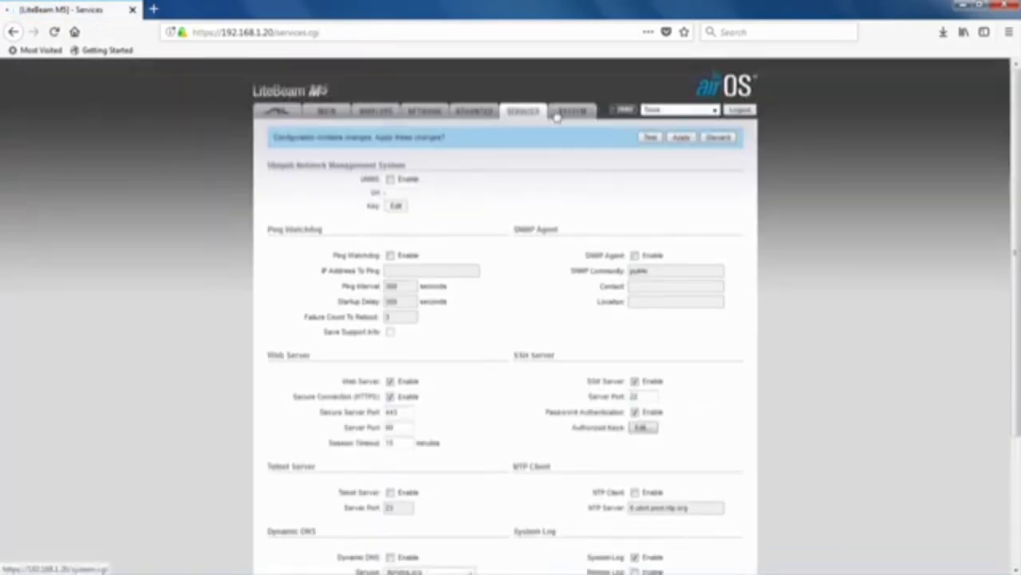
Look over the System page, then go to the airMAX settings page.
left_click(557, 114)
scroll(474, 367, "down", 2)
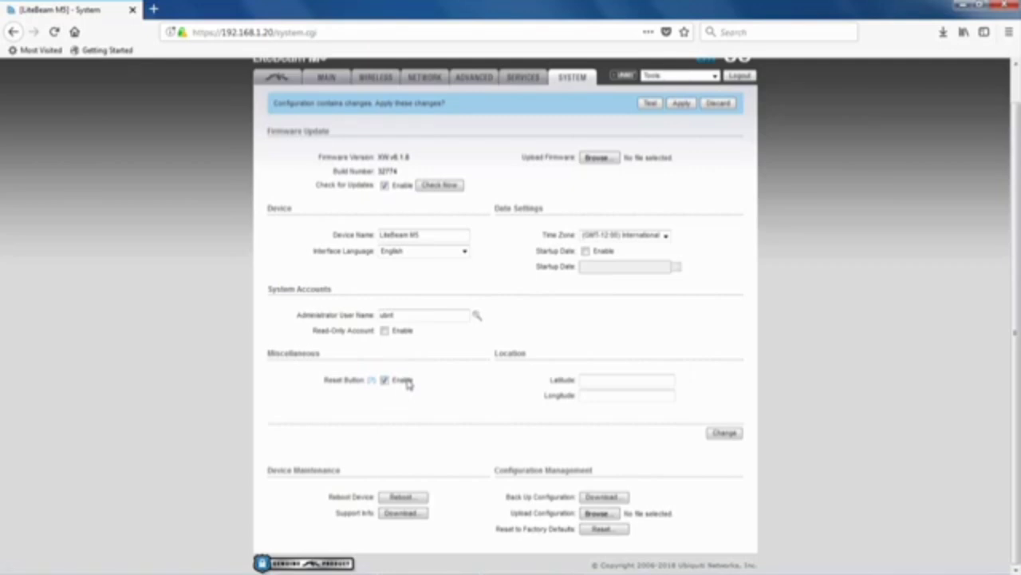
left_click(283, 79)
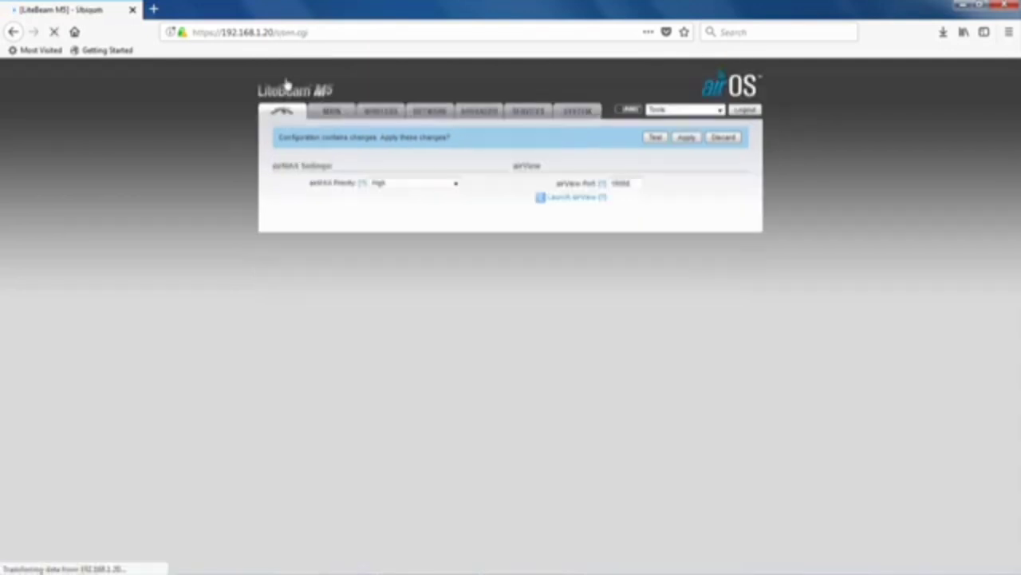
Leave airMAX Priority at Base and save the airMAX settings.
left_click(452, 185)
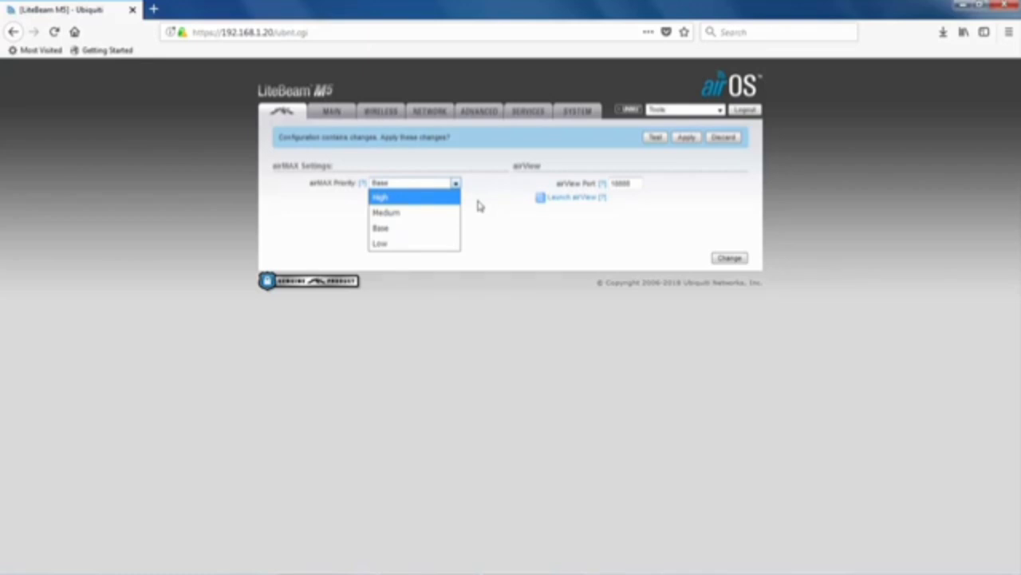
key("Return")
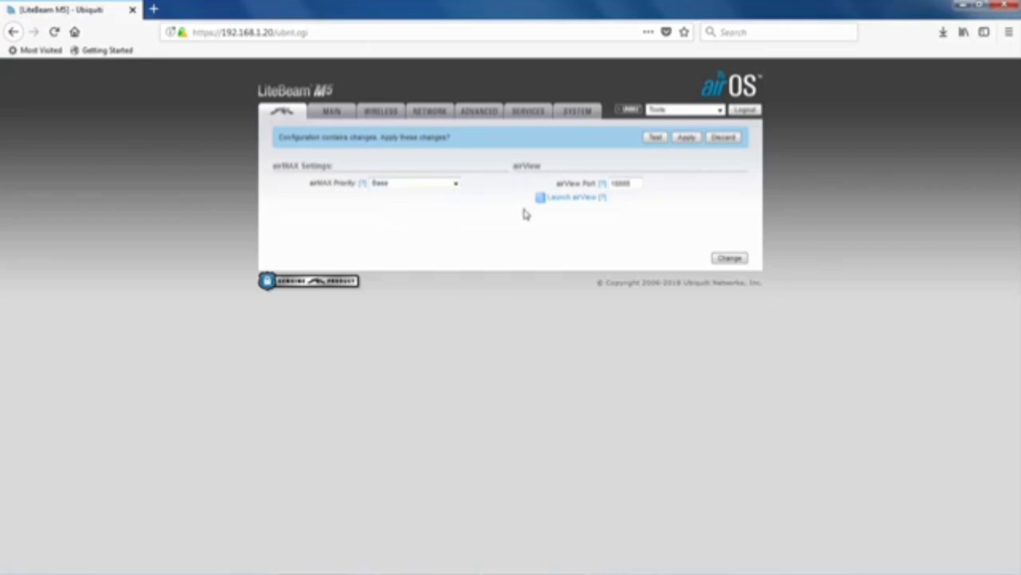
left_click(724, 259)
Apply all pending changes, trust the unit's self-signed certificate, and log back in at 192.168.1.148.
left_click(686, 138)
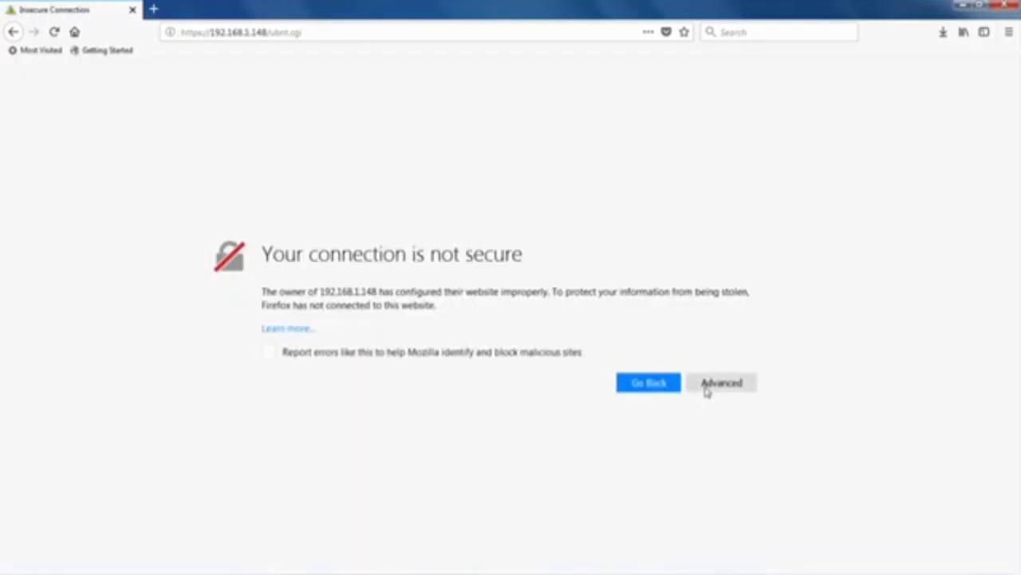
left_click(709, 388)
scroll(686, 447, "down", 2)
left_click(697, 526)
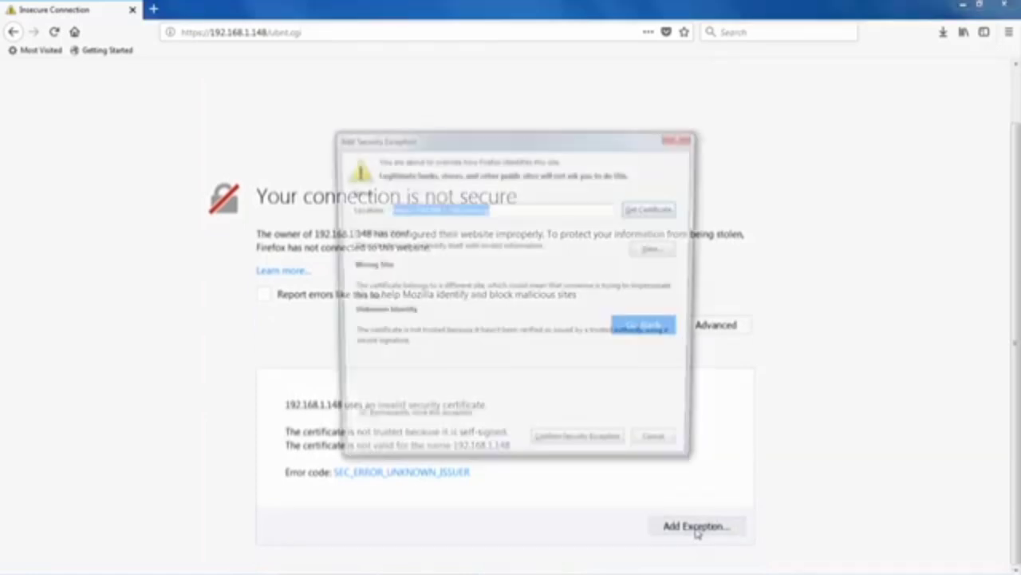
left_click(601, 449)
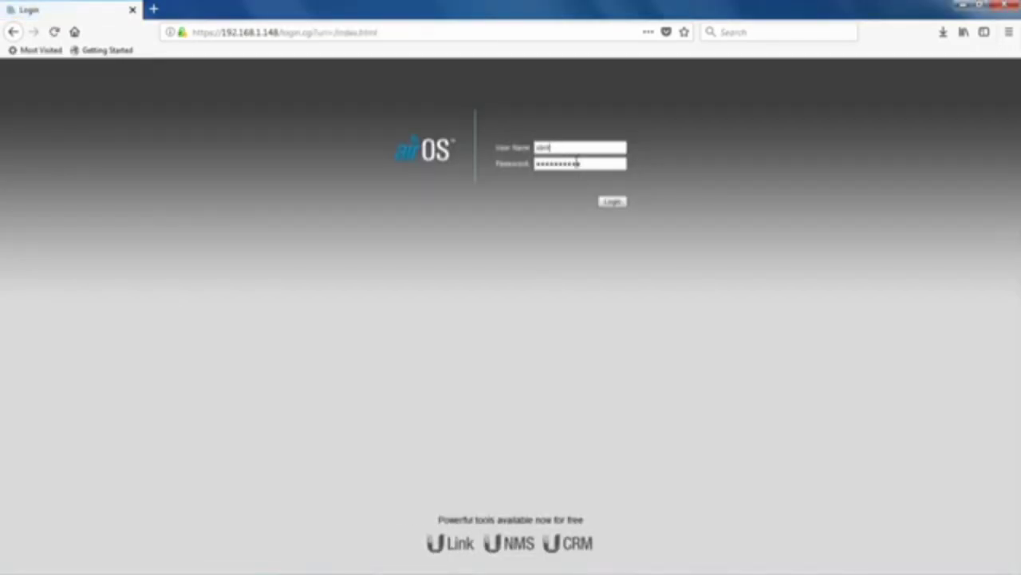
left_click(610, 202)
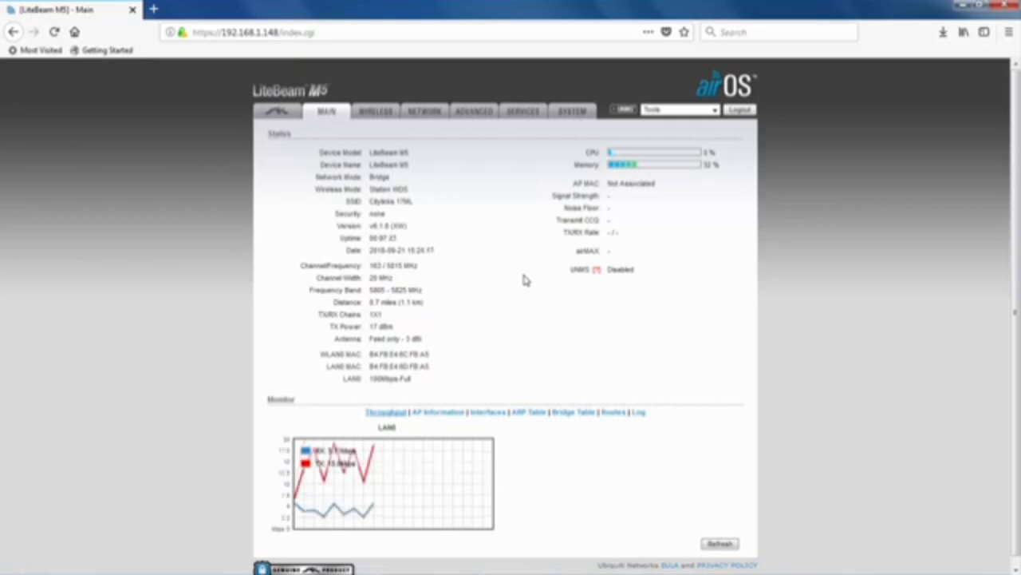
left_click(376, 116)
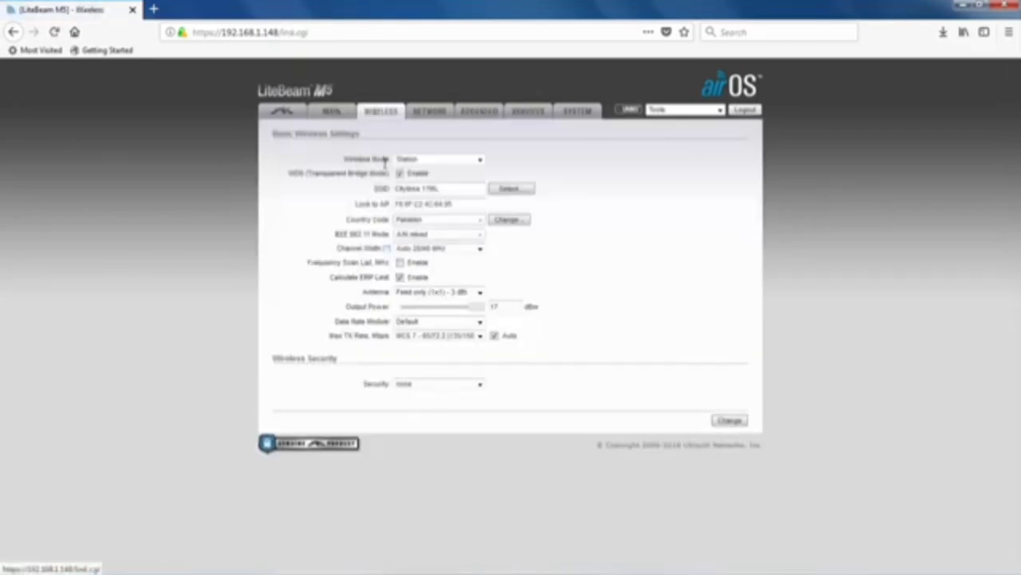
Lock the station to the scanned CityLink Mesh access point and apply the change.
left_click(511, 188)
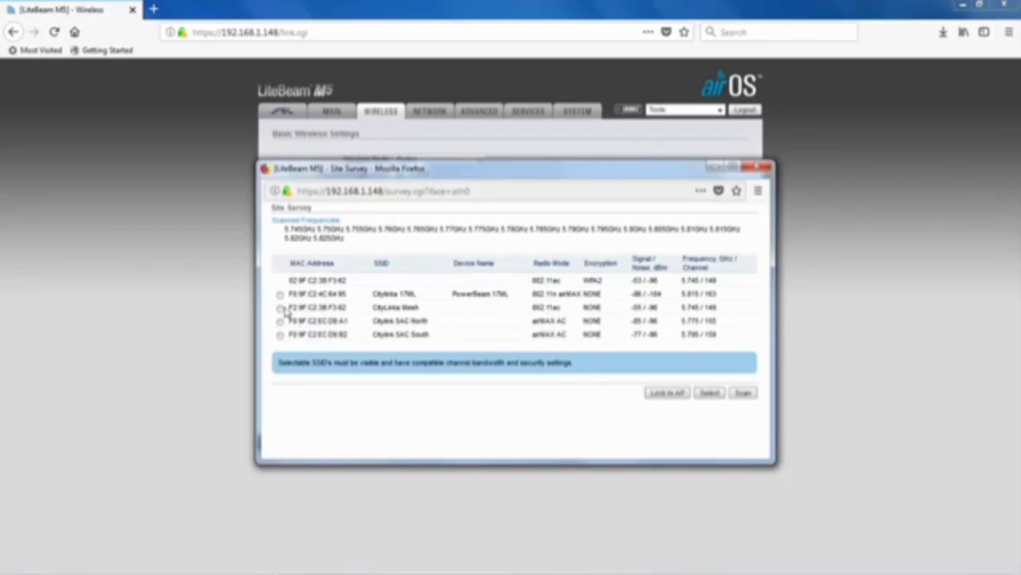
left_click(280, 308)
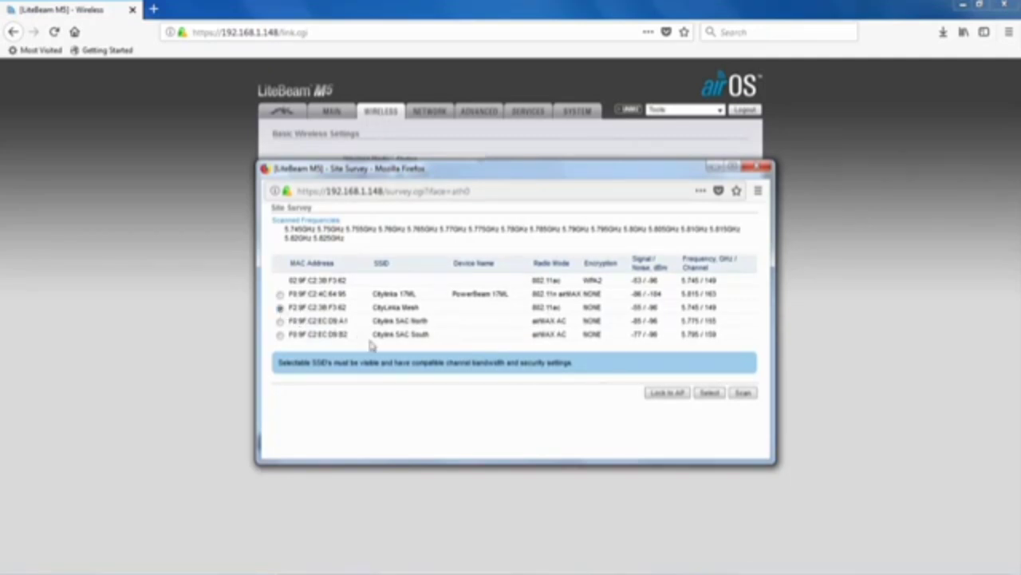
left_click(684, 397)
left_click(724, 419)
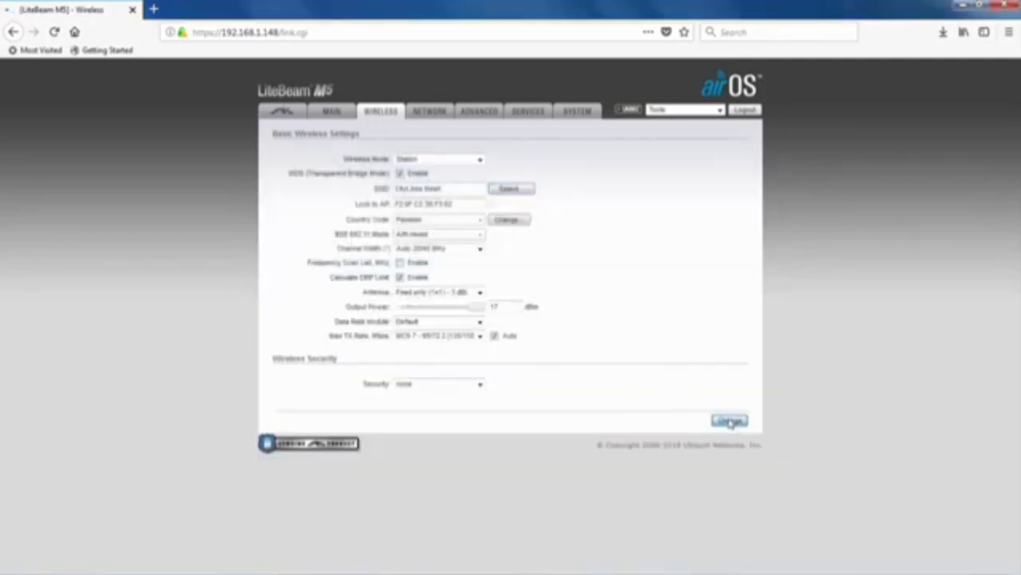
left_click(685, 139)
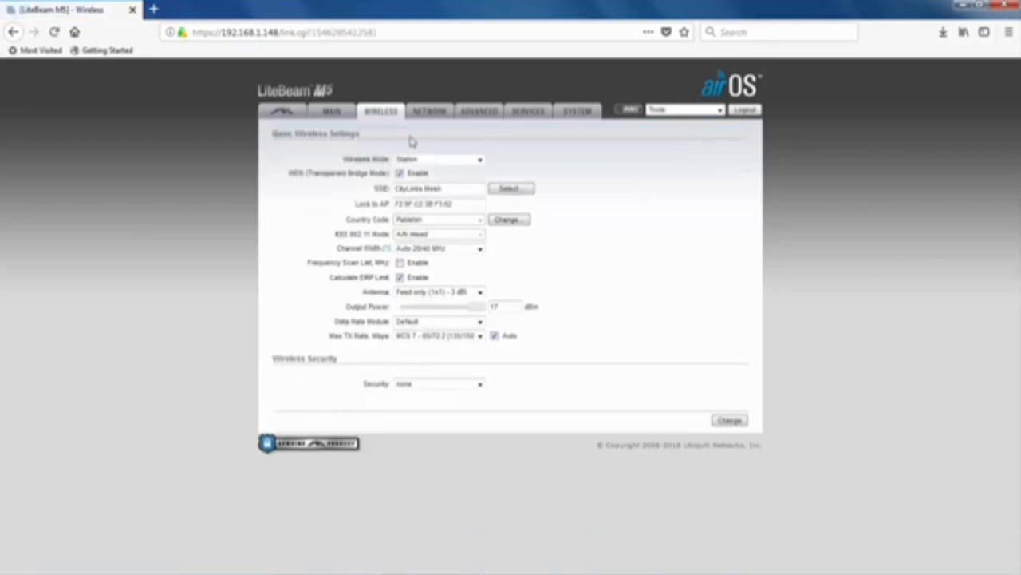
left_click(332, 111)
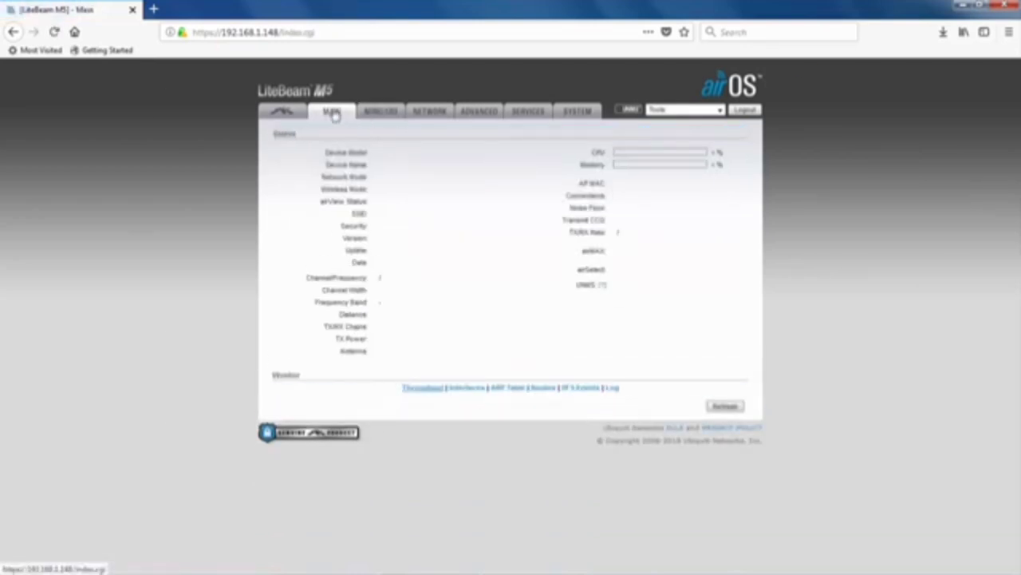
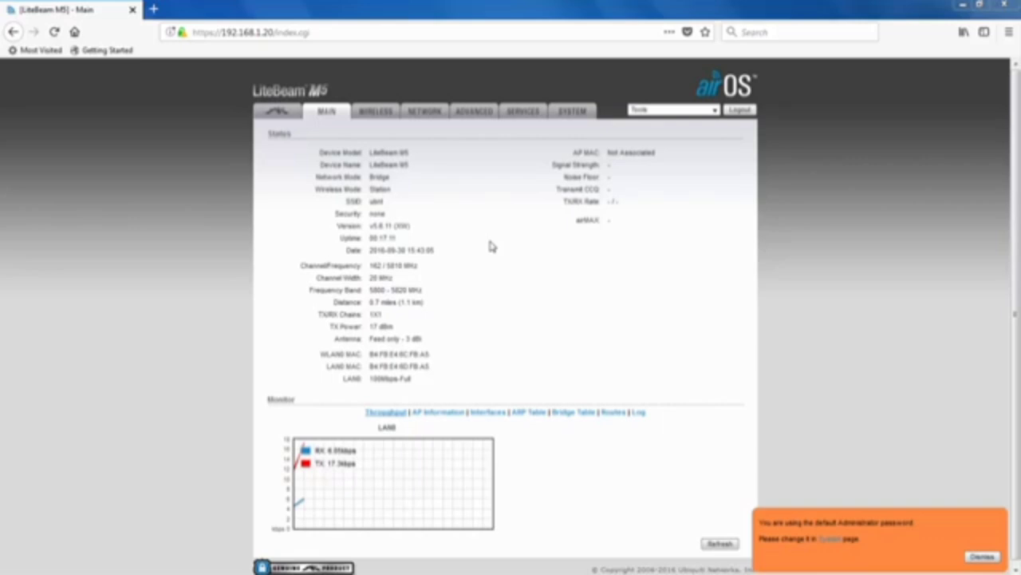
Go to Ubiquiti Networks Downloads and open airMAX M > LiteBeam M5 > LBE-M5-23.
left_click(153, 10)
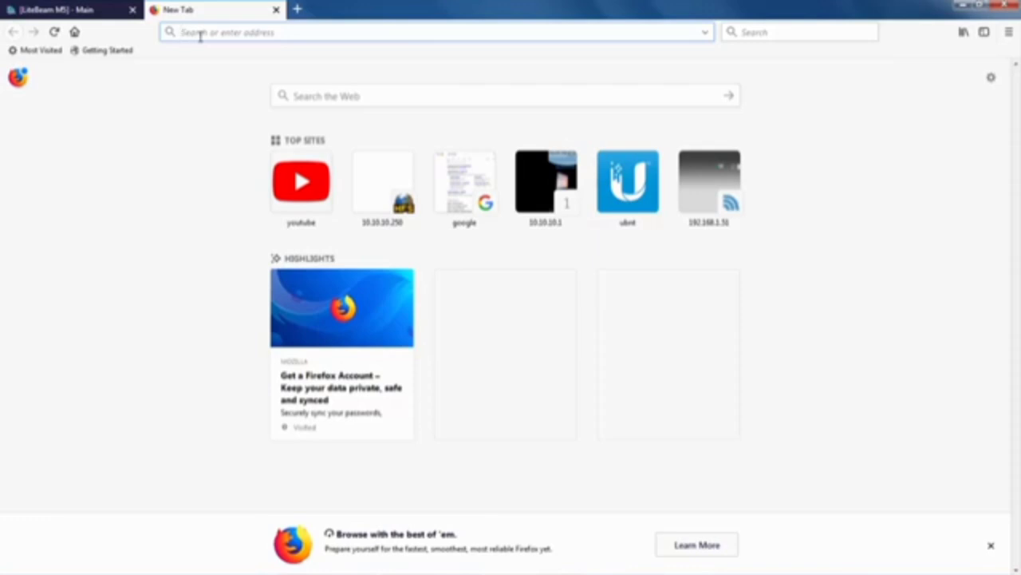
type("ub")
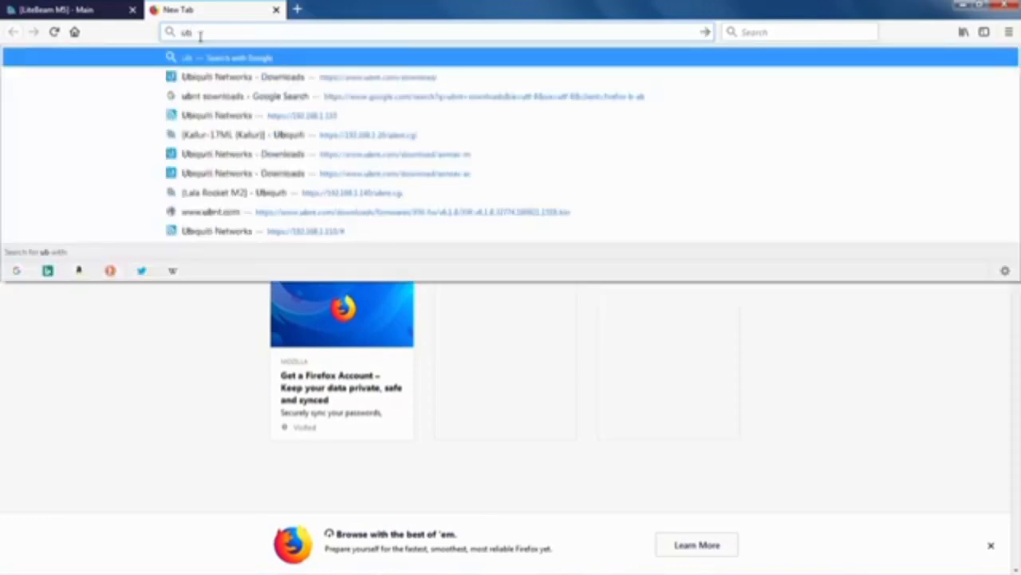
type("nt d")
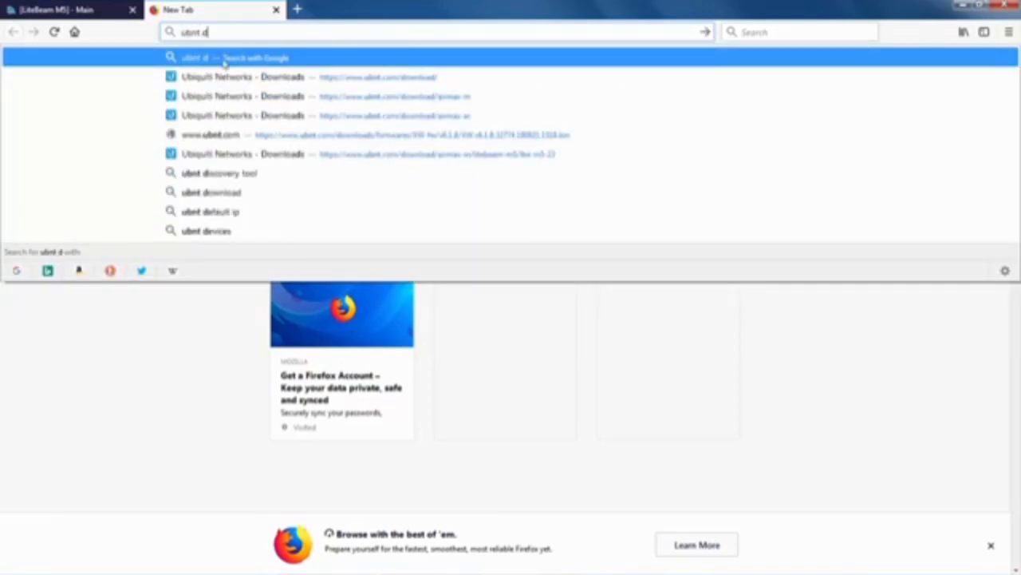
left_click(241, 80)
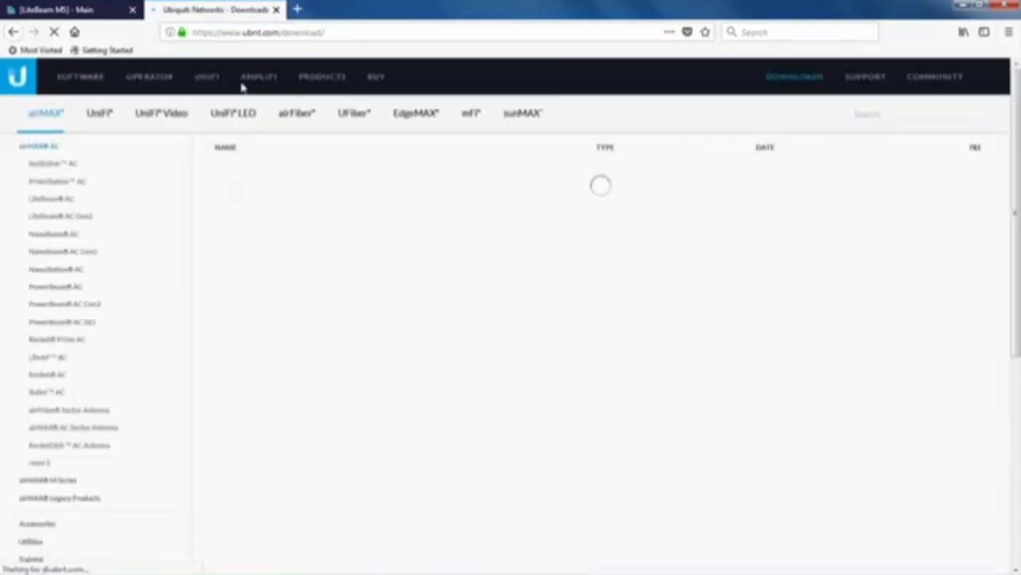
left_click(43, 118)
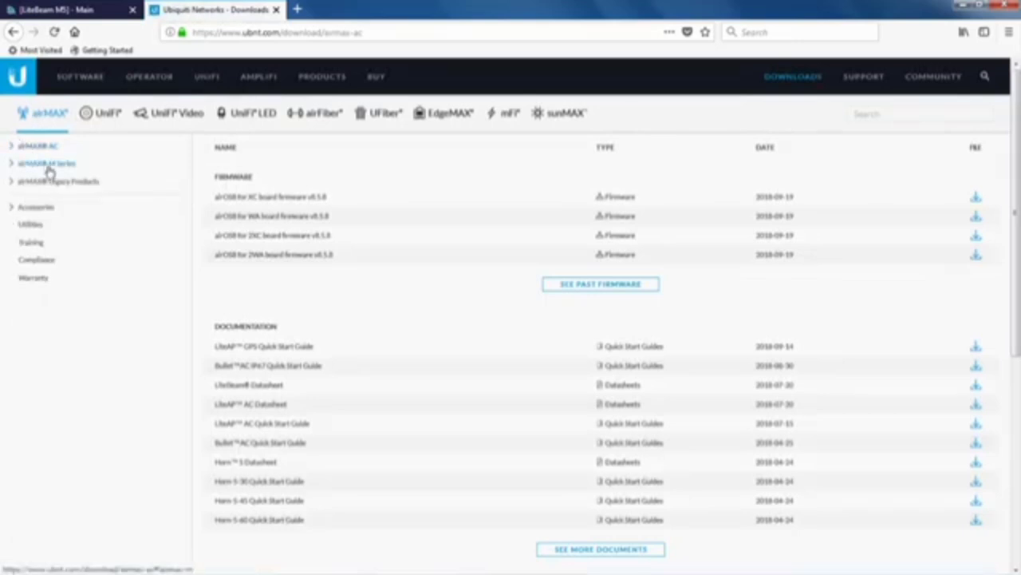
left_click(46, 164)
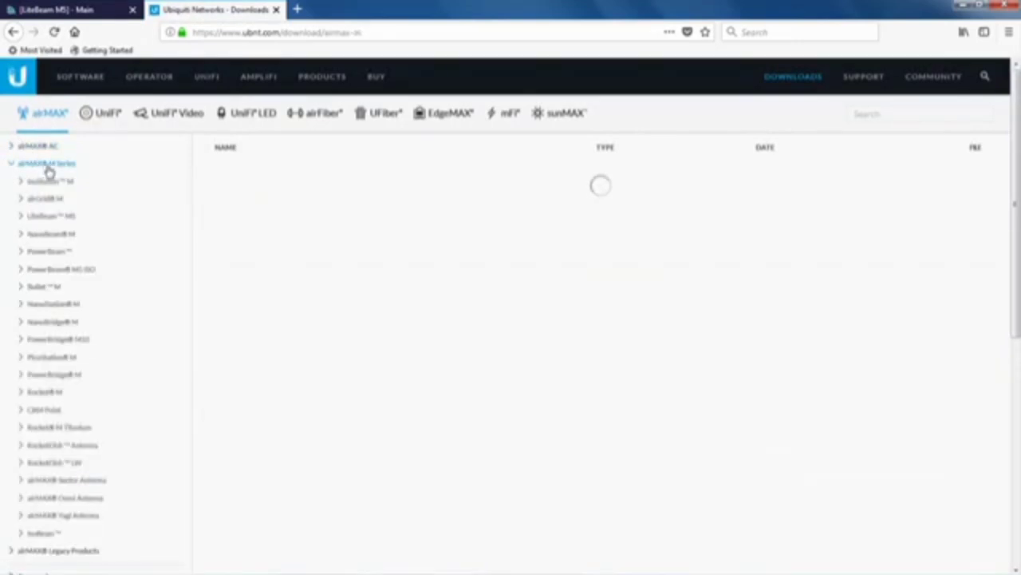
left_click(58, 218)
left_click(64, 235)
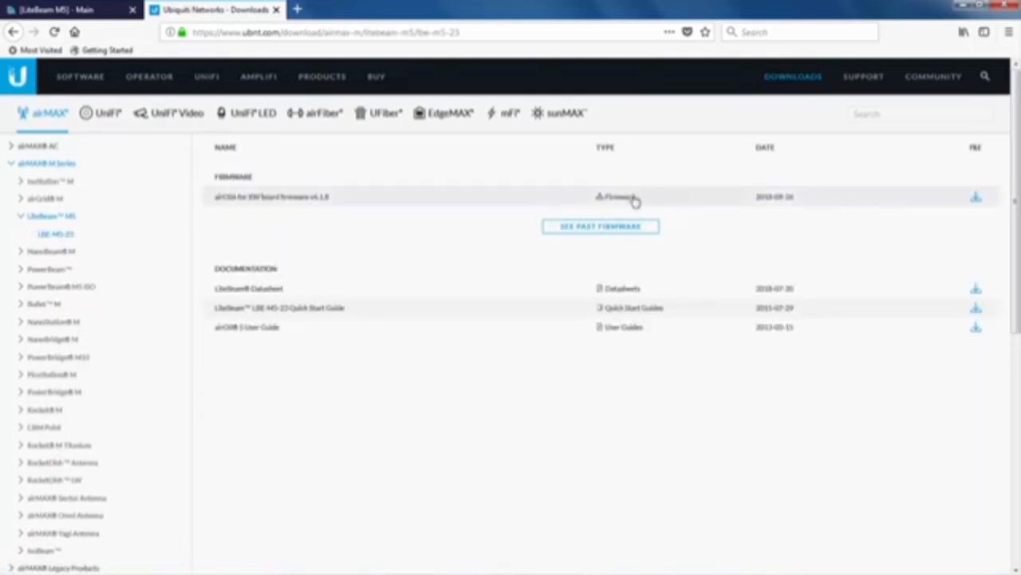
Accept the EULA, save the XW firmware v6.1.8 file, and check it finished downloading.
left_click(978, 199)
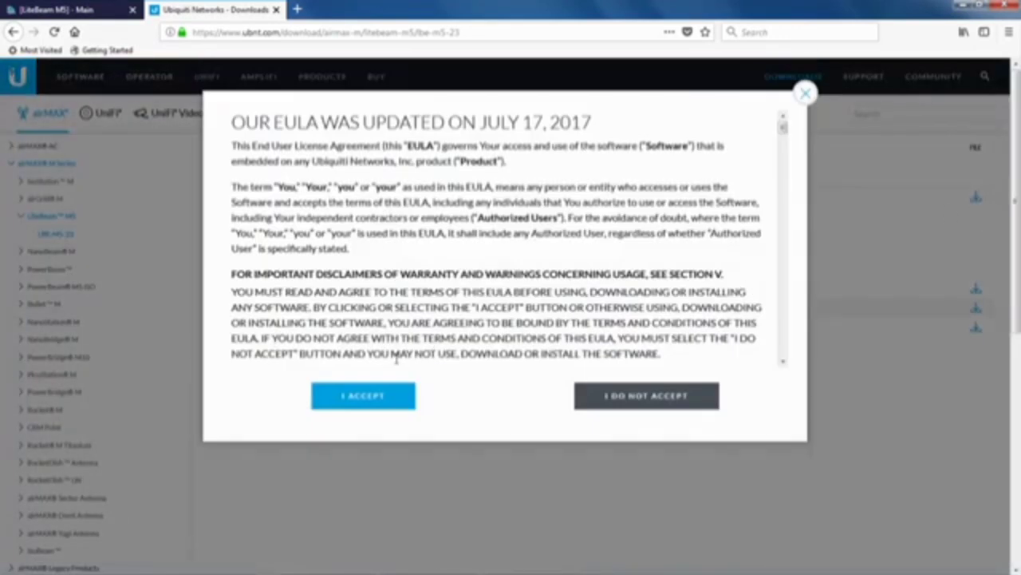
left_click(341, 405)
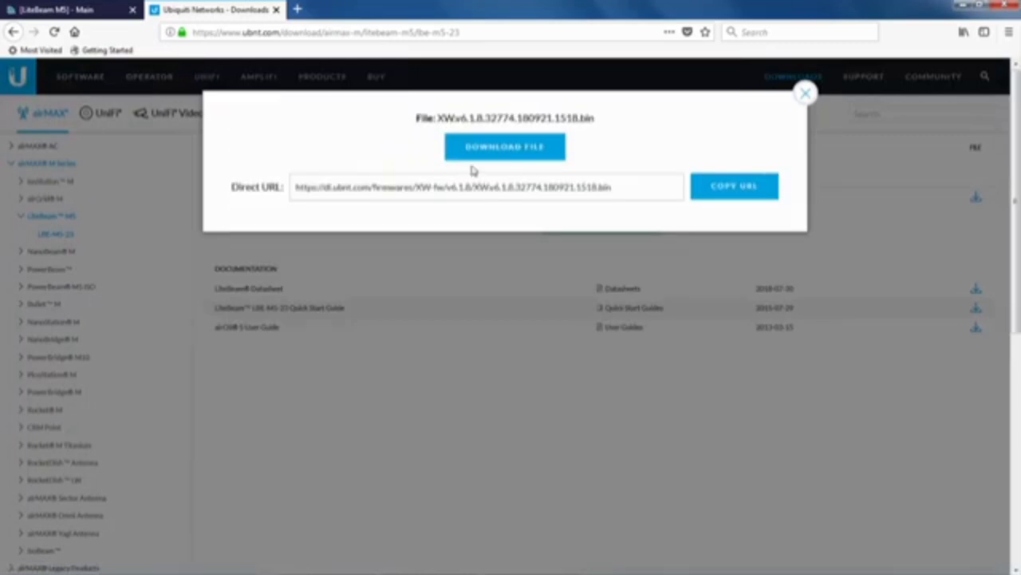
left_click(486, 148)
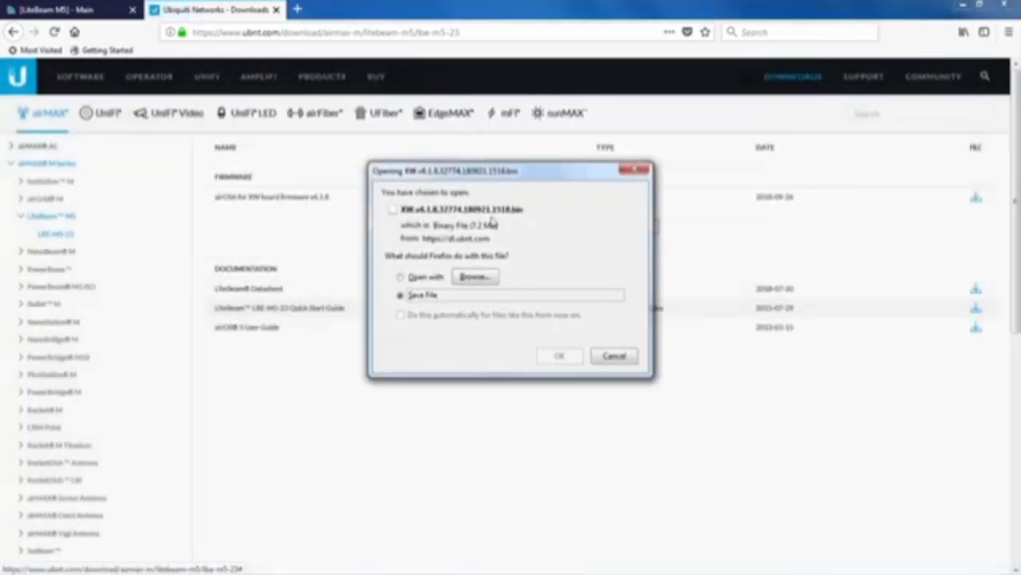
left_click(568, 358)
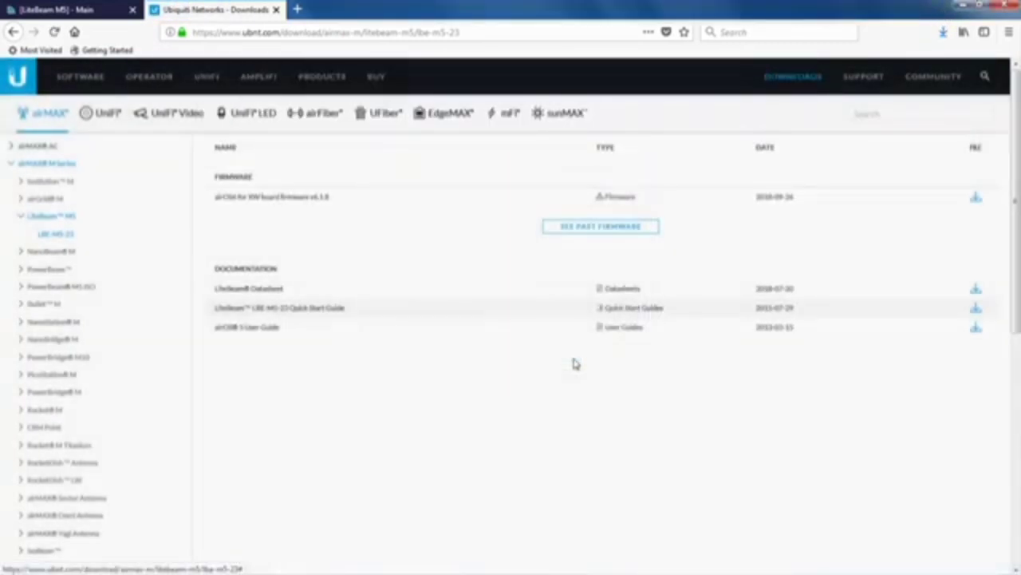
left_click(944, 33)
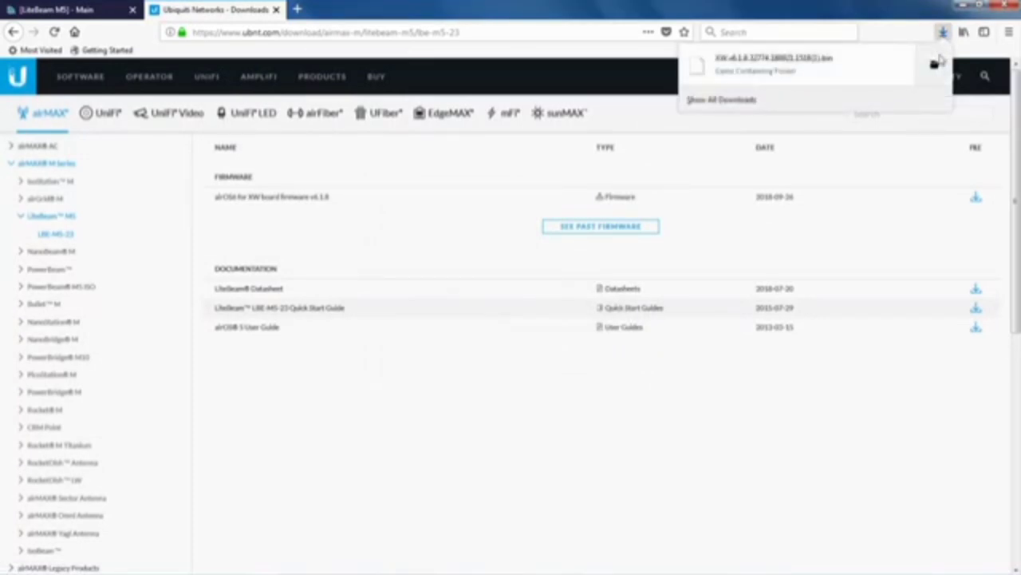
left_click(943, 33)
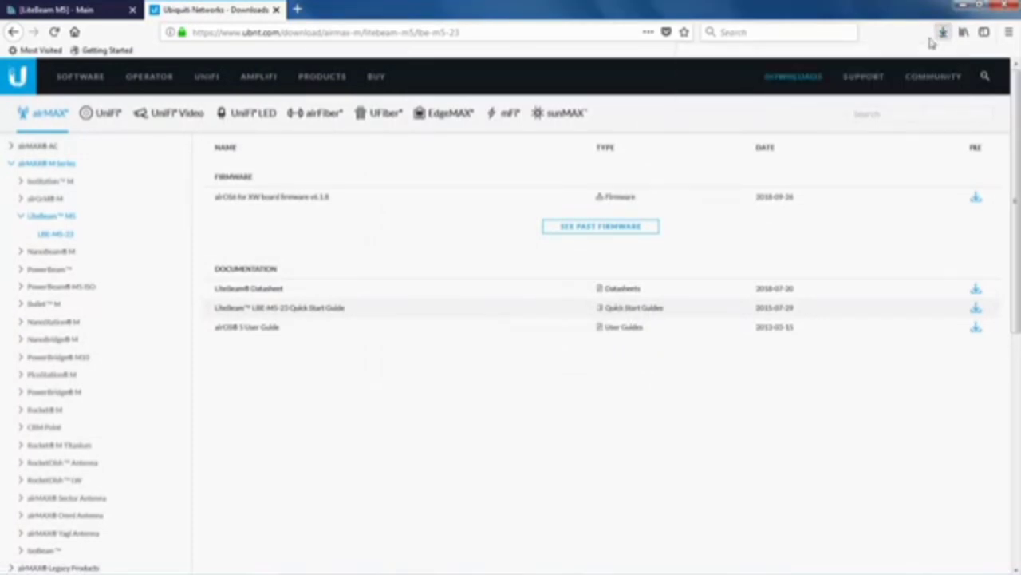
left_click(96, 18)
Upload the v6.1.8 .bin file from E:\Firmware Upgrade\Litebeam M5 on the System page.
left_click(585, 111)
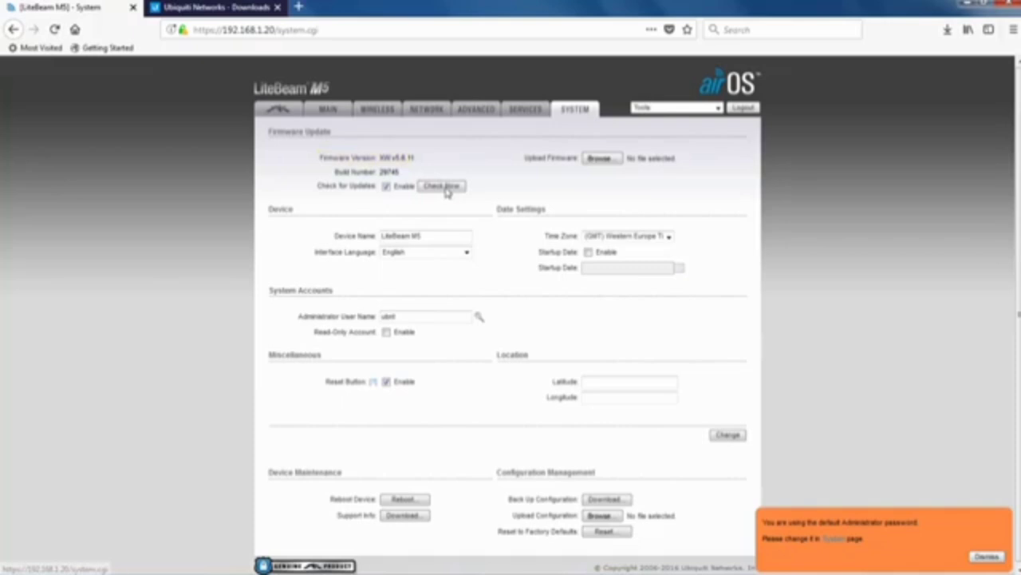
left_click(599, 158)
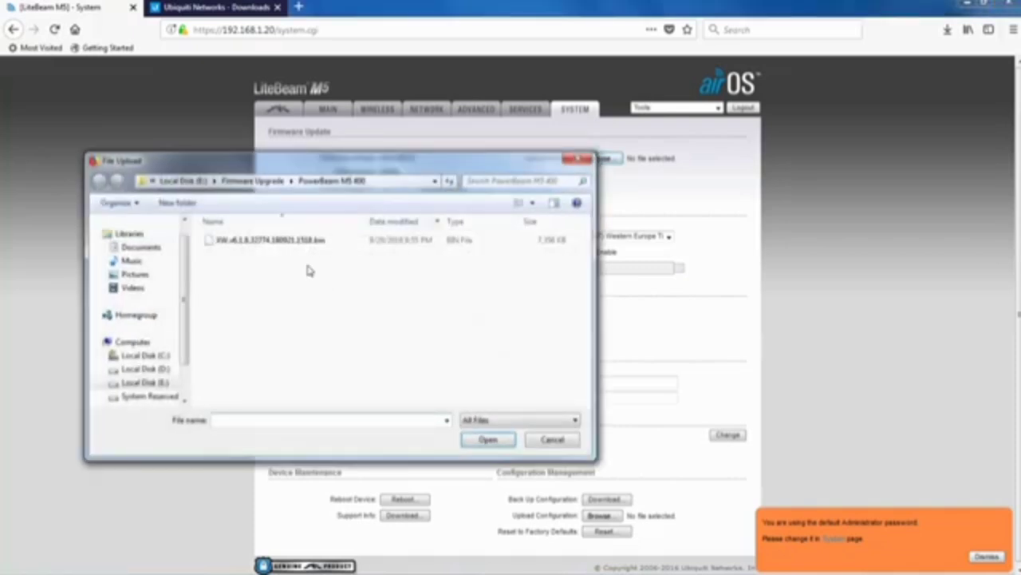
left_click(144, 382)
double_click(240, 253)
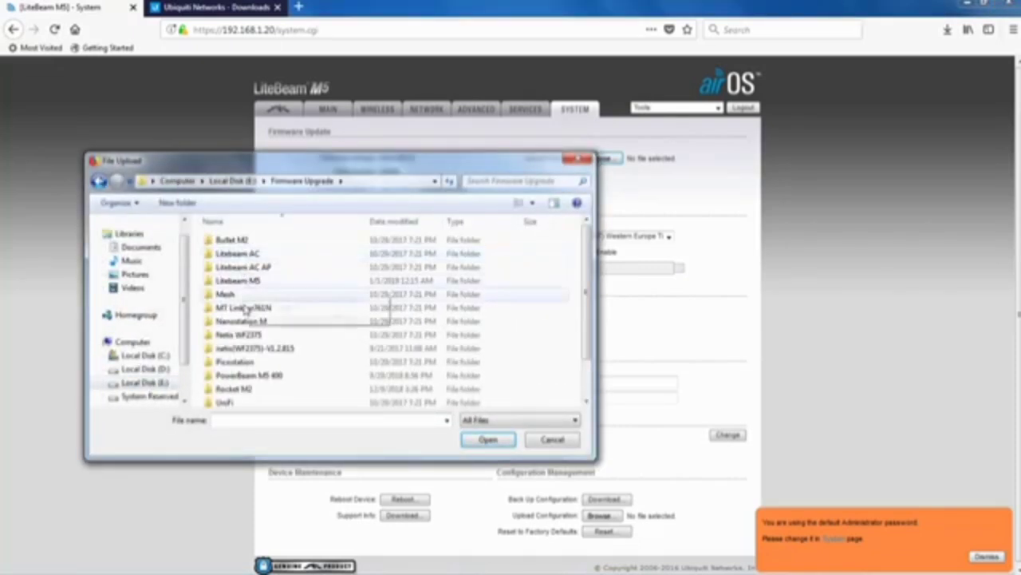
double_click(239, 280)
double_click(248, 268)
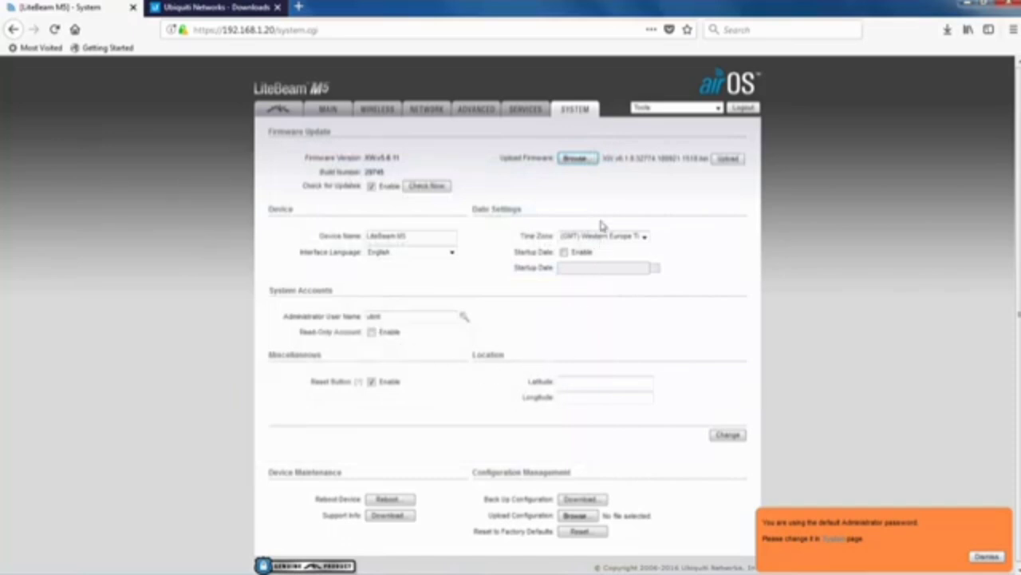
left_click(723, 159)
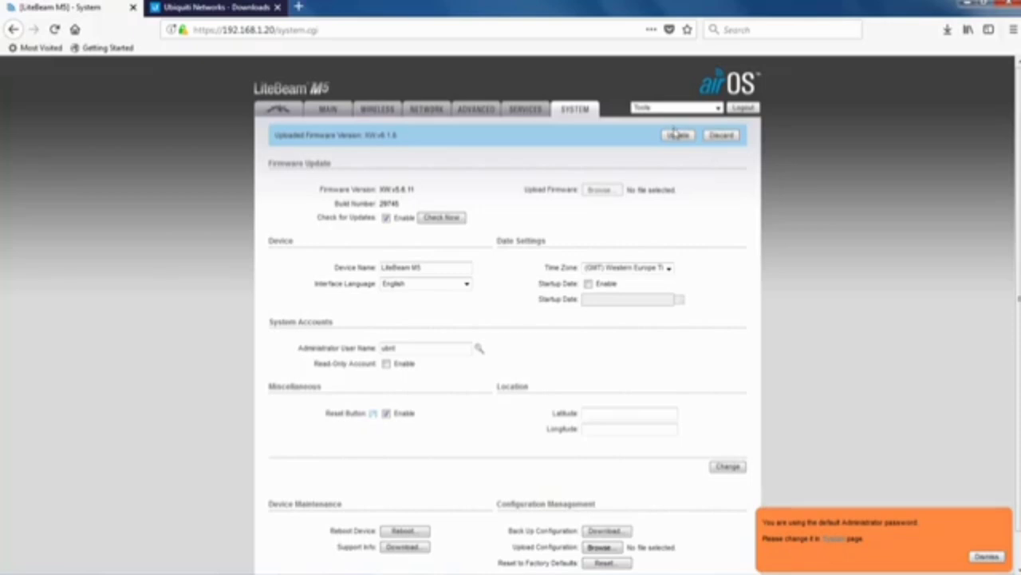
Install the v6.1.8 firmware, then log back in with the admin credentials without saving them.
left_click(677, 135)
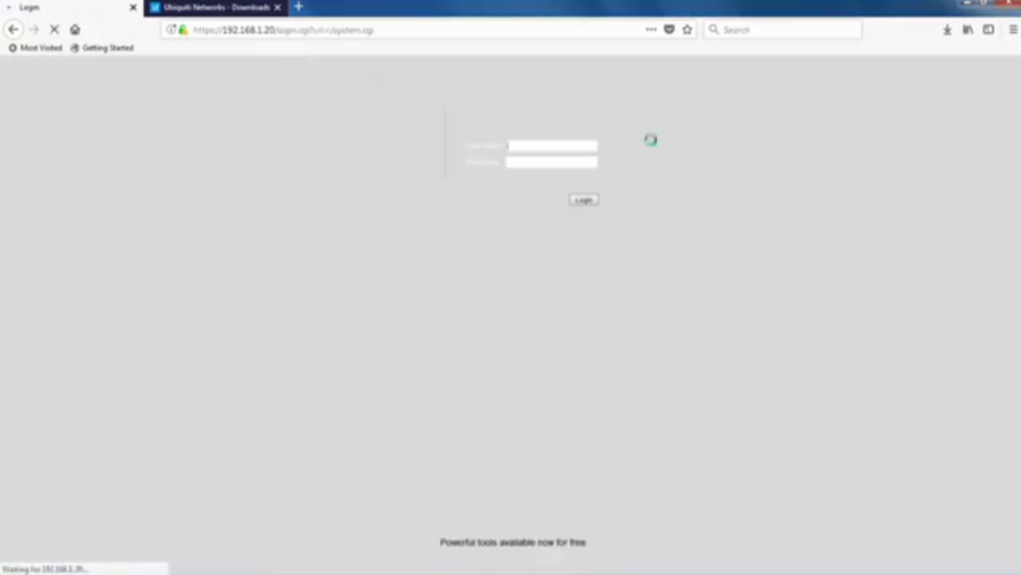
type("ubnt")
key("Tab")
type("u")
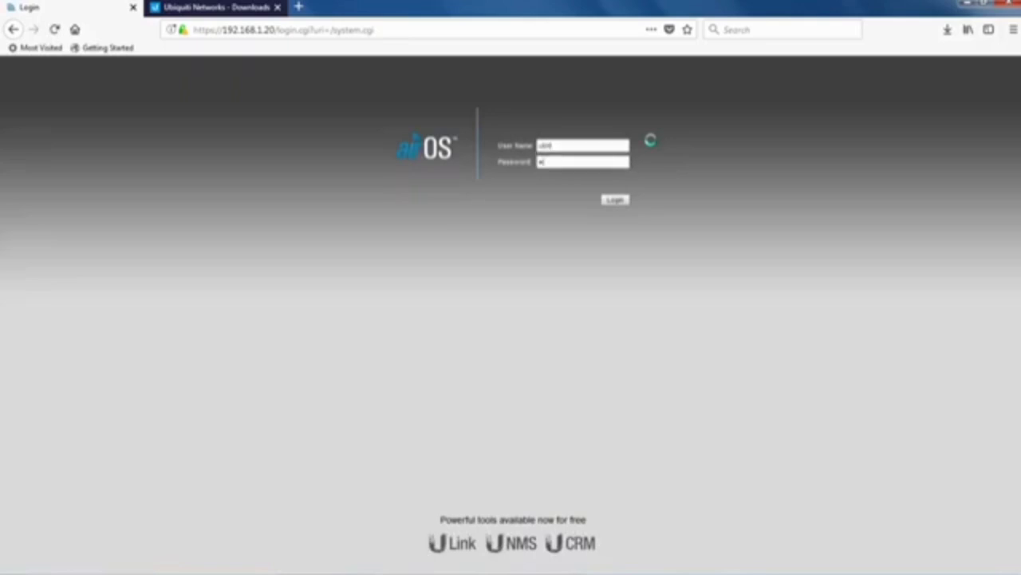
type("bnt")
key("Return")
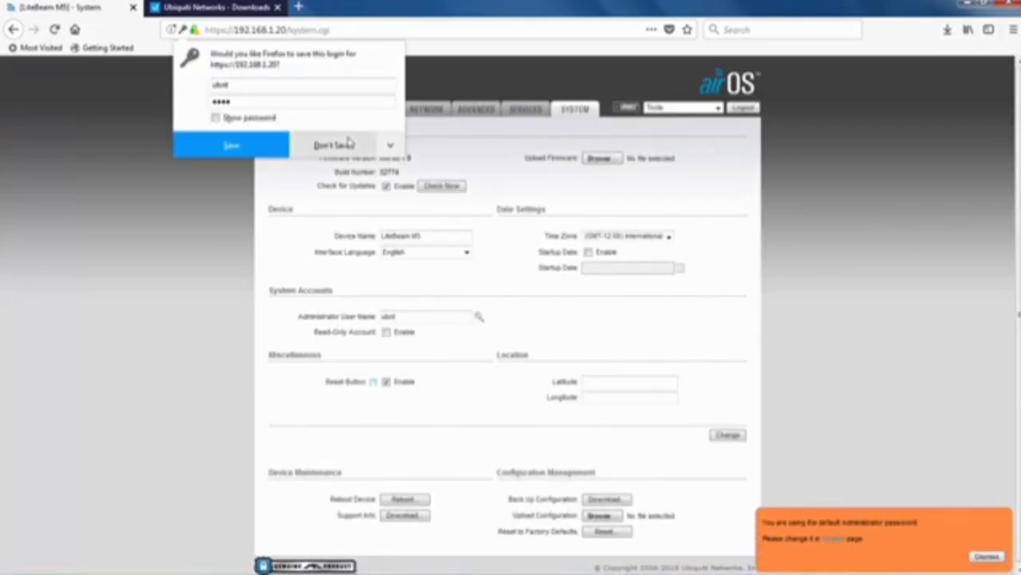
left_click(349, 144)
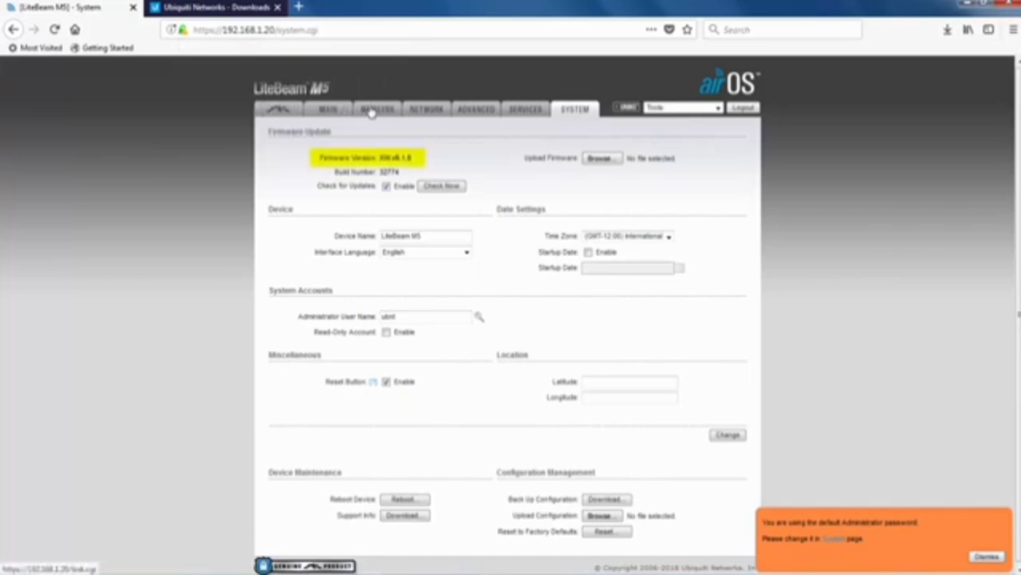
Run a site survey from Wireless settings and pick the Citylink SAC South access point.
left_click(372, 110)
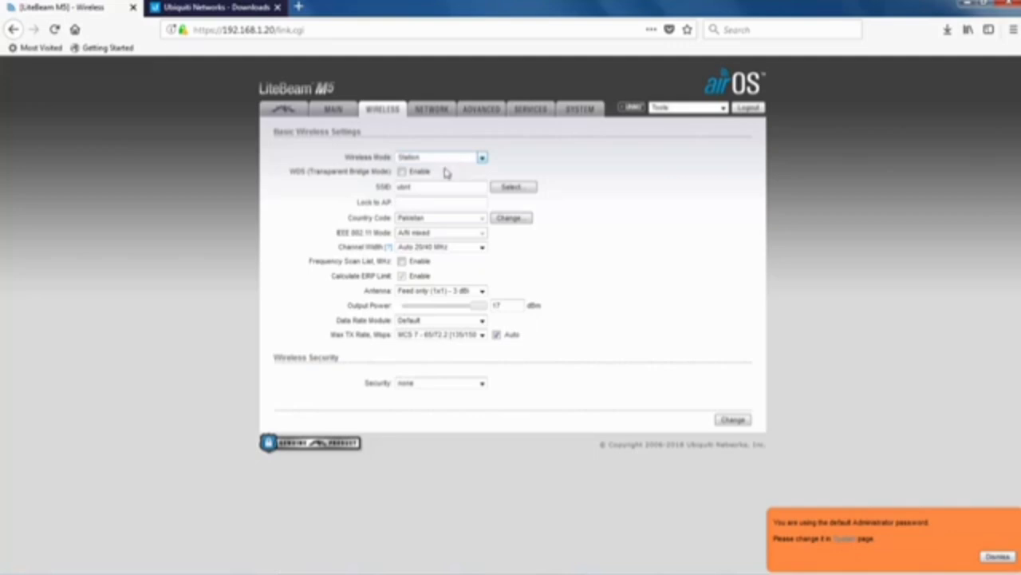
left_click(508, 189)
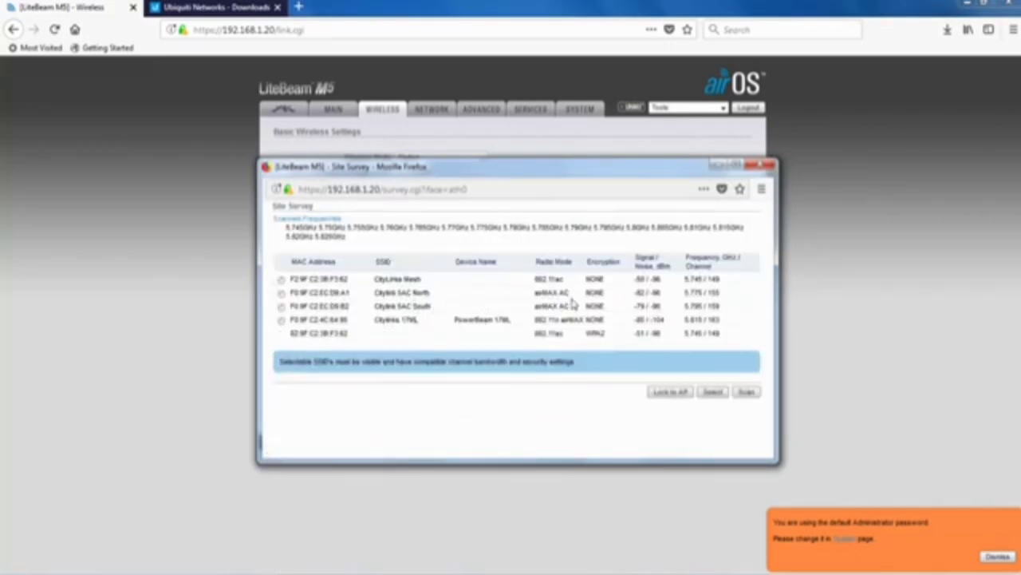
left_click(280, 305)
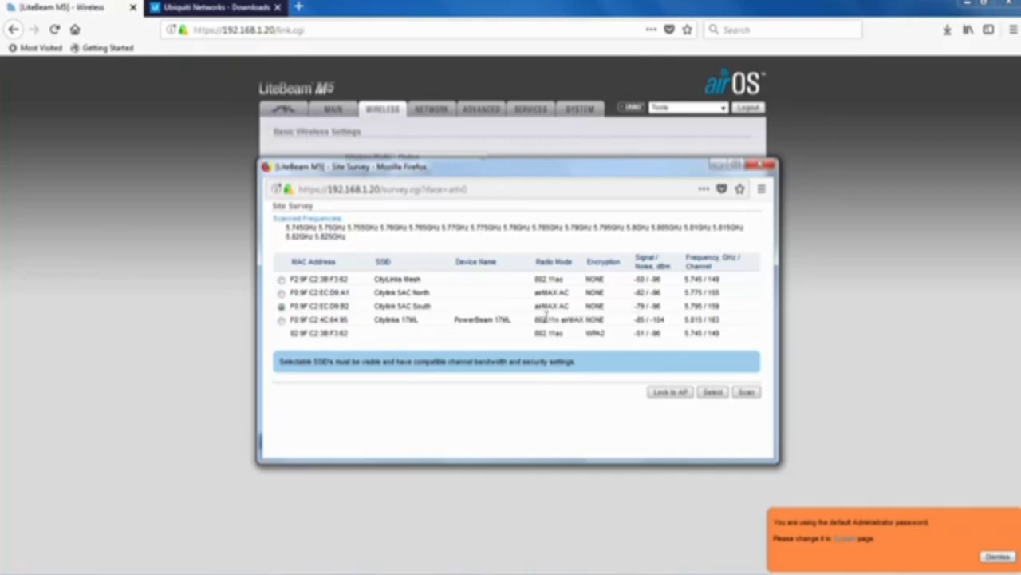
Lock onto the chosen access point, save the station wireless settings and apply them.
left_click(685, 395)
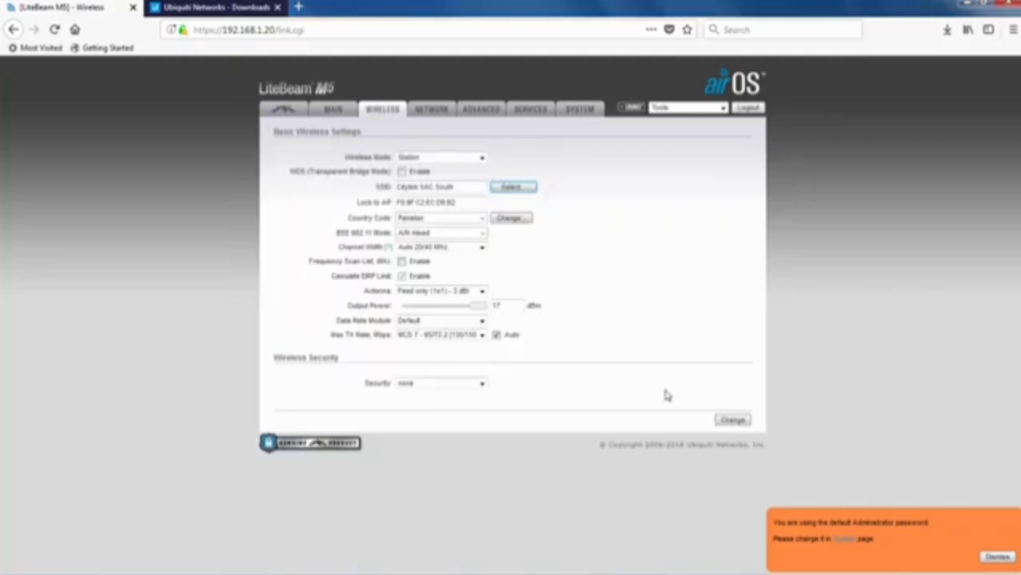
left_click(742, 423)
left_click(690, 134)
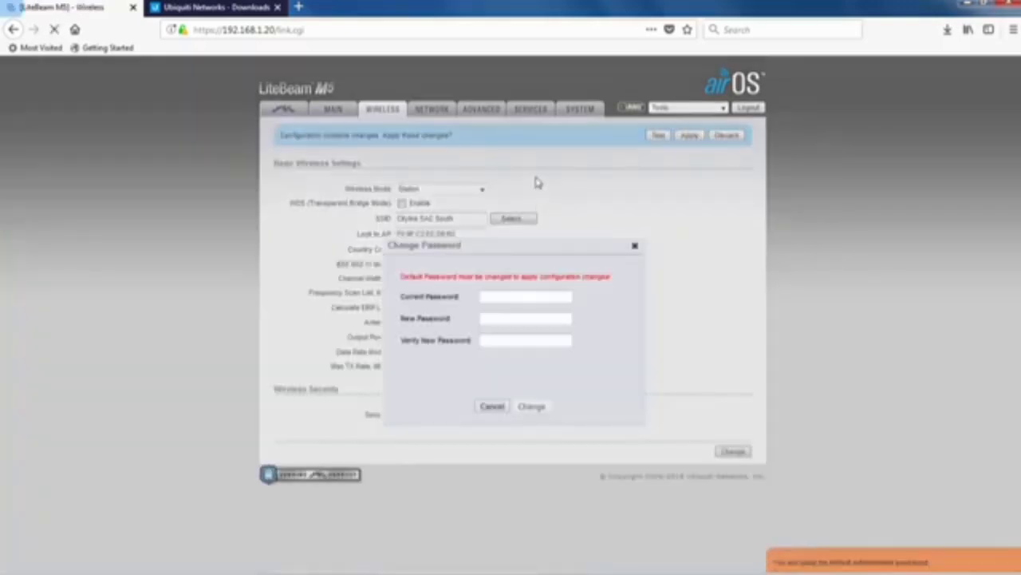
Replace the default administrator password with a new one, entered and verified twice.
left_click(499, 300)
type("••••")
key("Tab")
type("•••••••••••")
key("Tab")
type("•••••••••••")
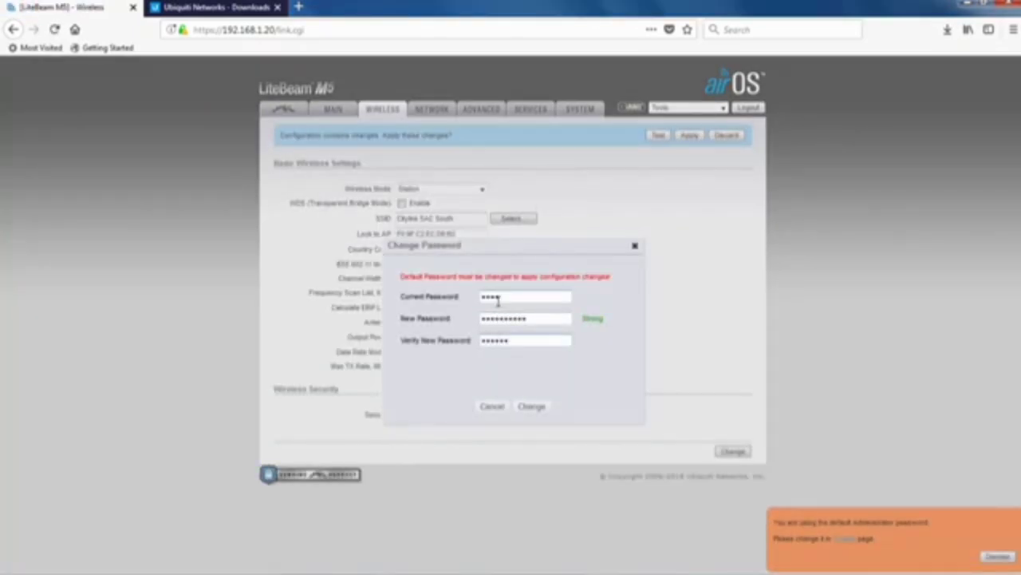
left_click(529, 407)
left_click(414, 110)
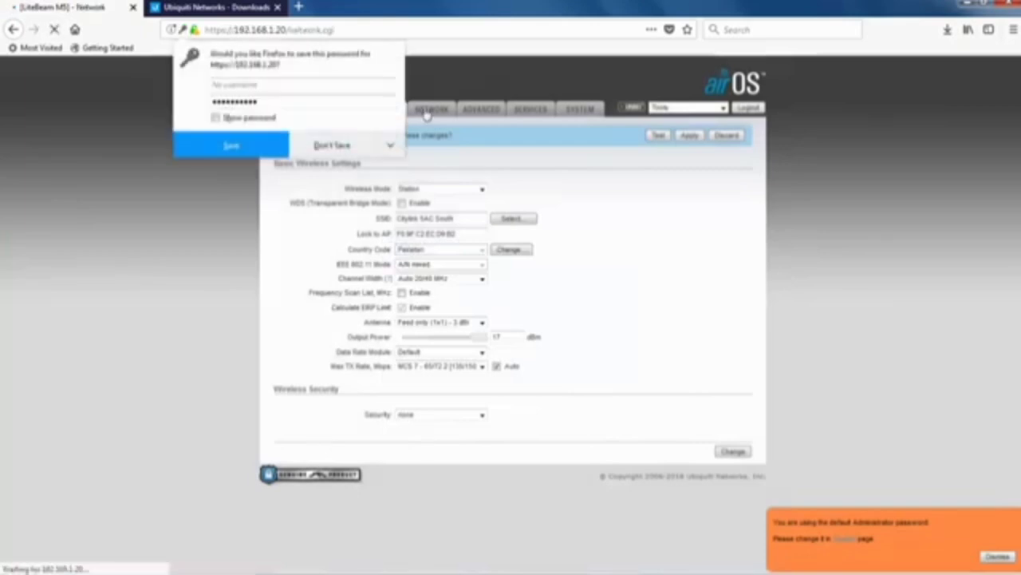
Change the management IP address to 192.168.1.140, leave Management VLAN off, and save.
left_click(441, 305)
key("BackSpace")
key("BackSpace")
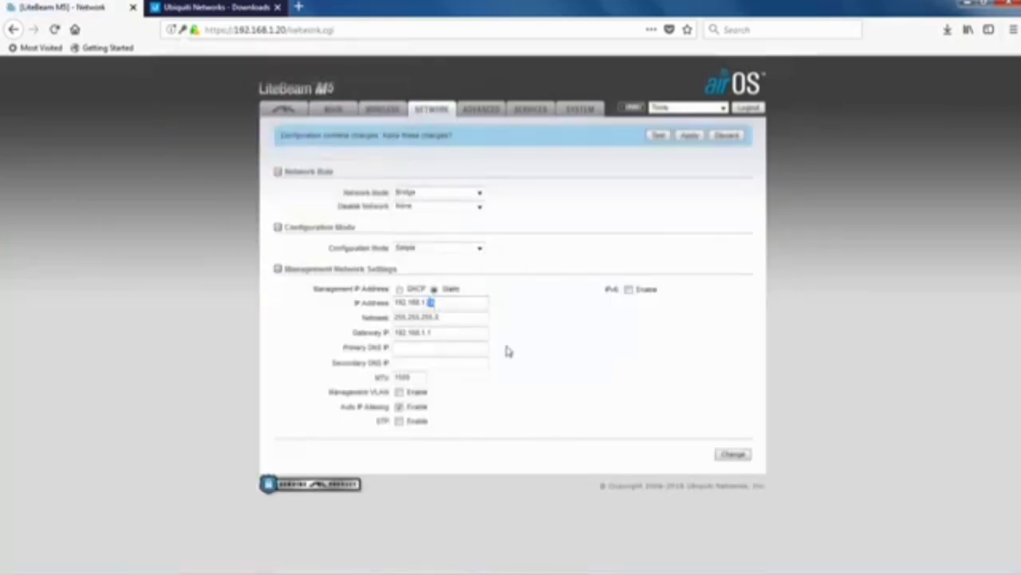
type("140")
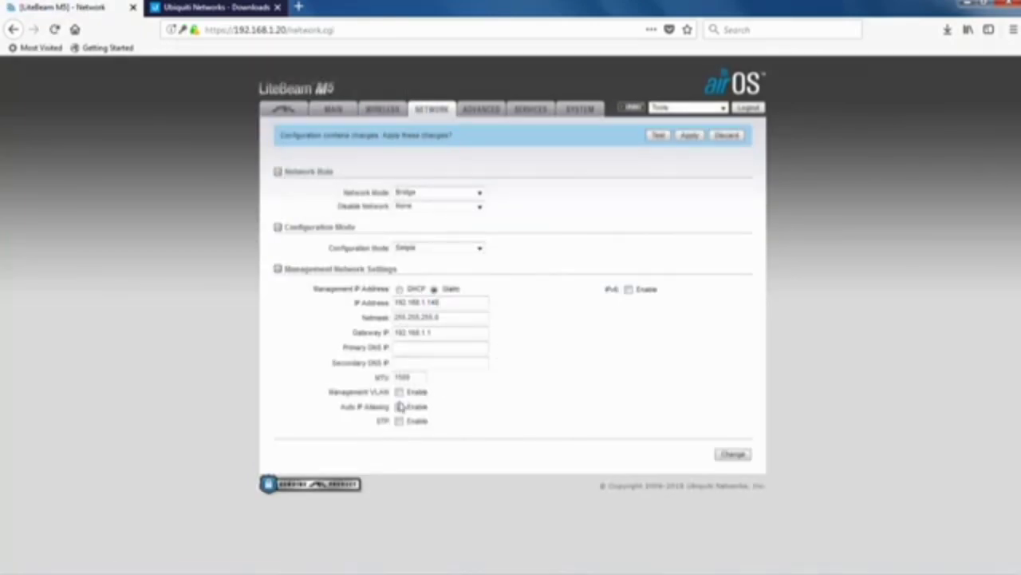
left_click(399, 392)
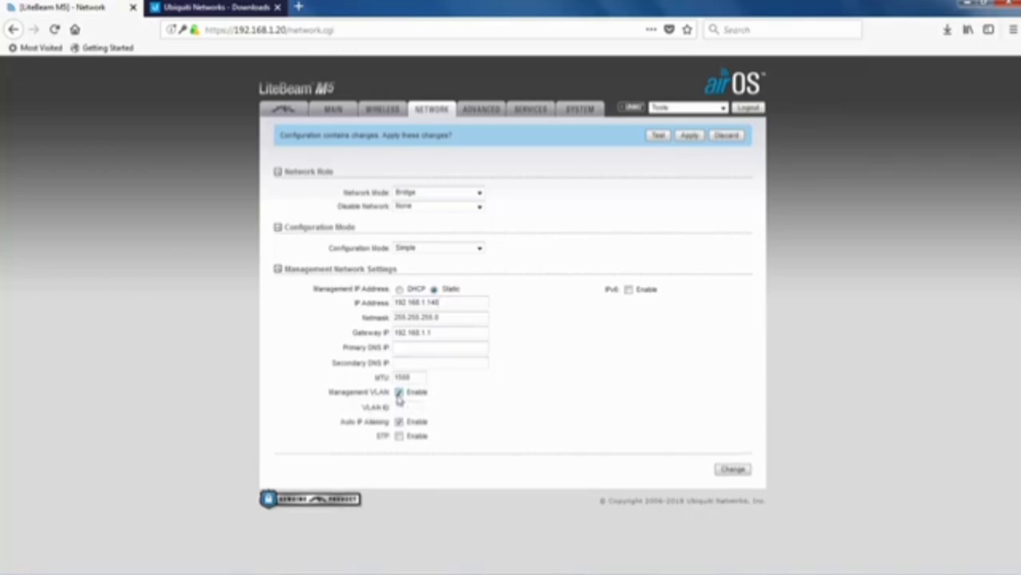
left_click(399, 394)
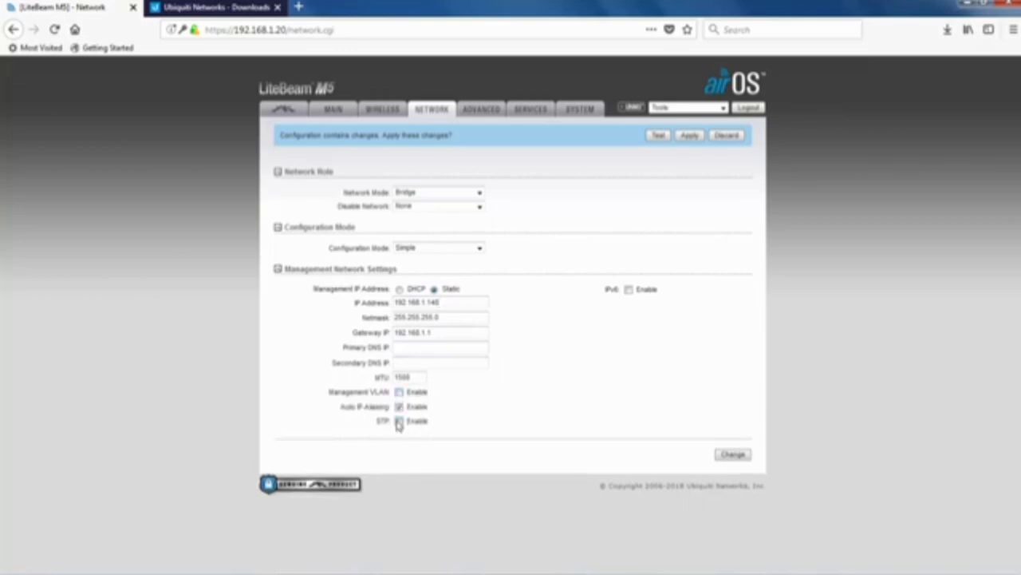
left_click(735, 456)
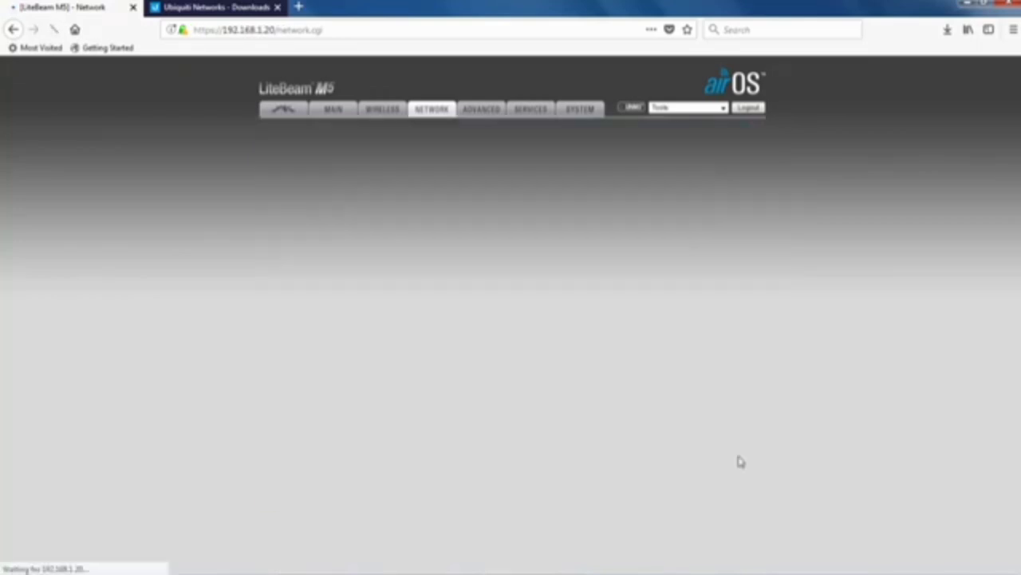
left_click(477, 114)
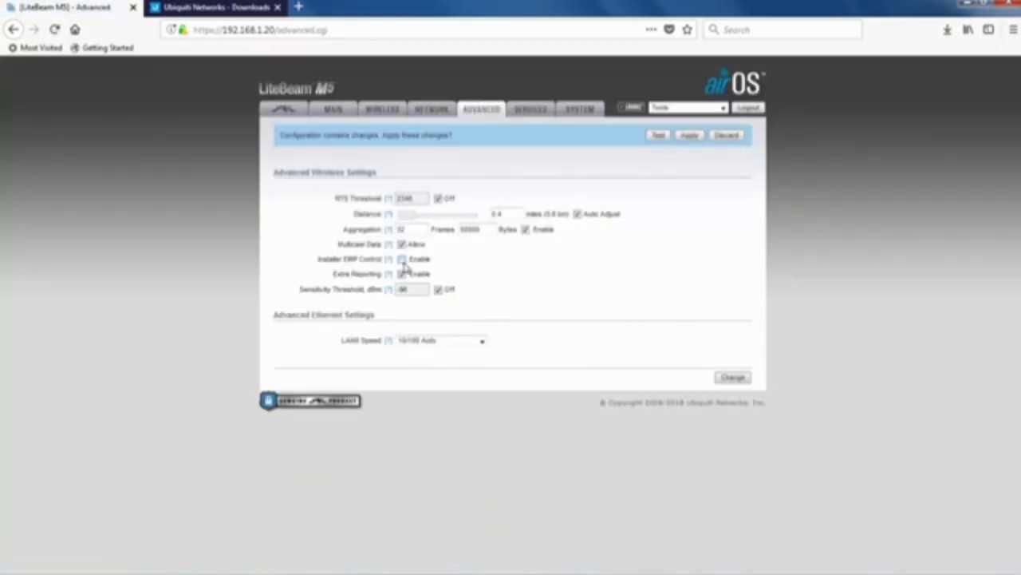
Save the Advanced settings, then review the Services and System pages.
left_click(730, 380)
left_click(526, 109)
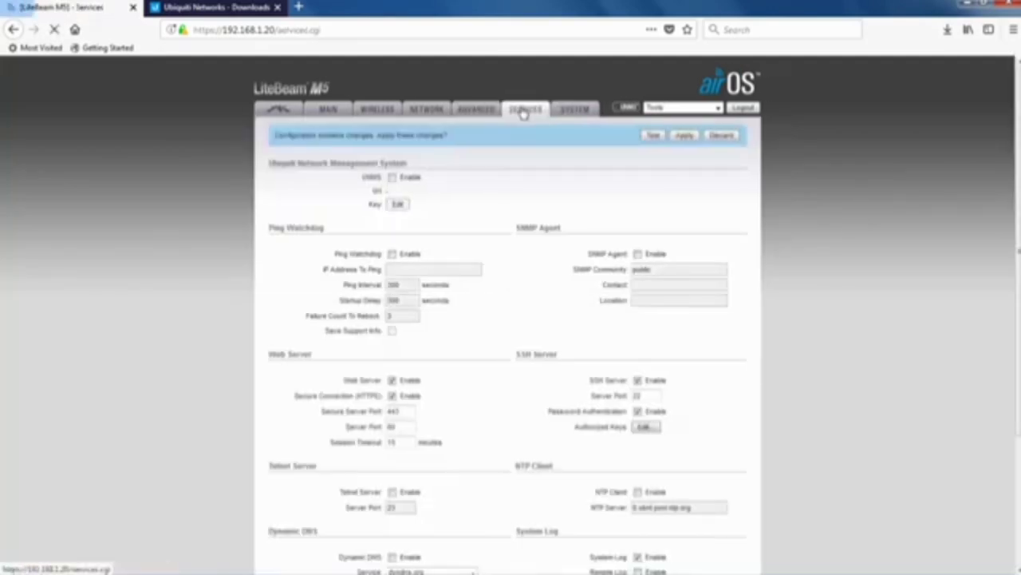
scroll(406, 323, "down", 3)
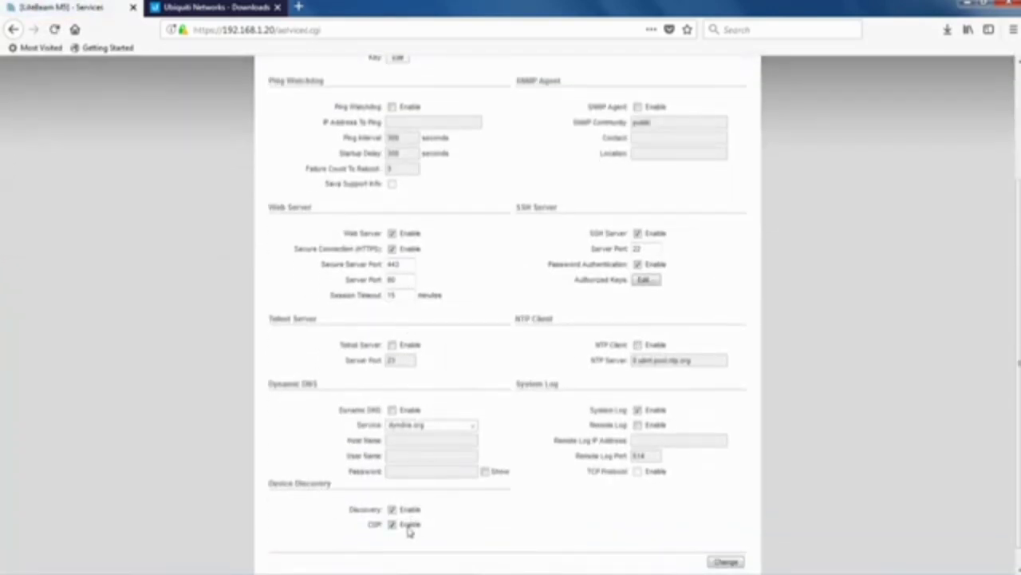
scroll(541, 359, "up", 3)
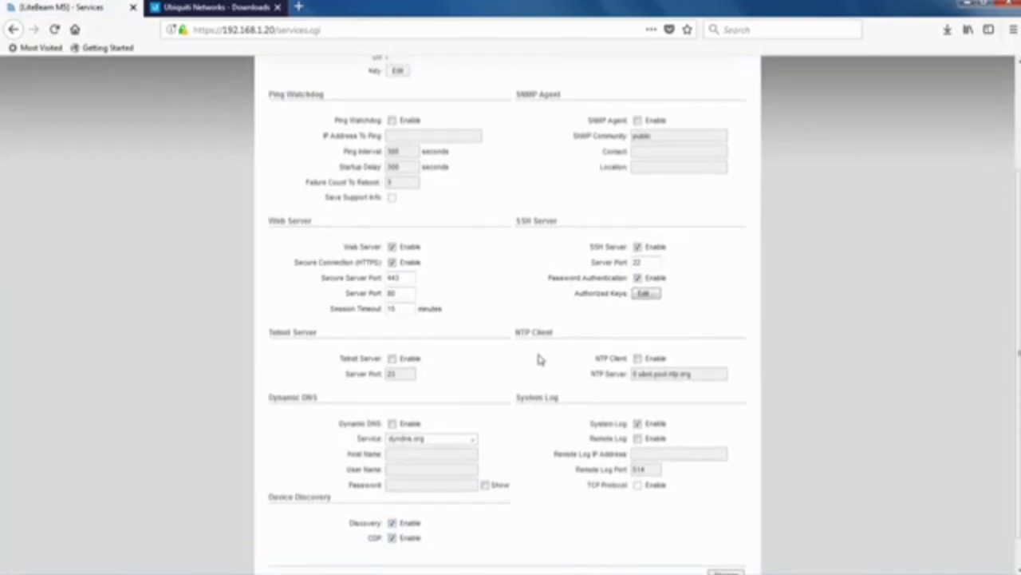
left_click(574, 109)
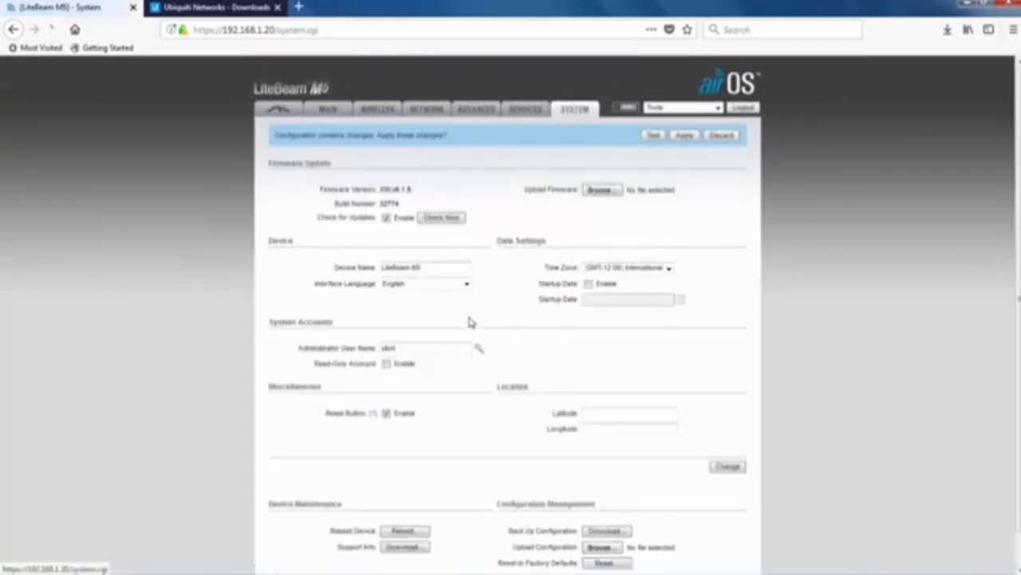
scroll(468, 327, "down", 1)
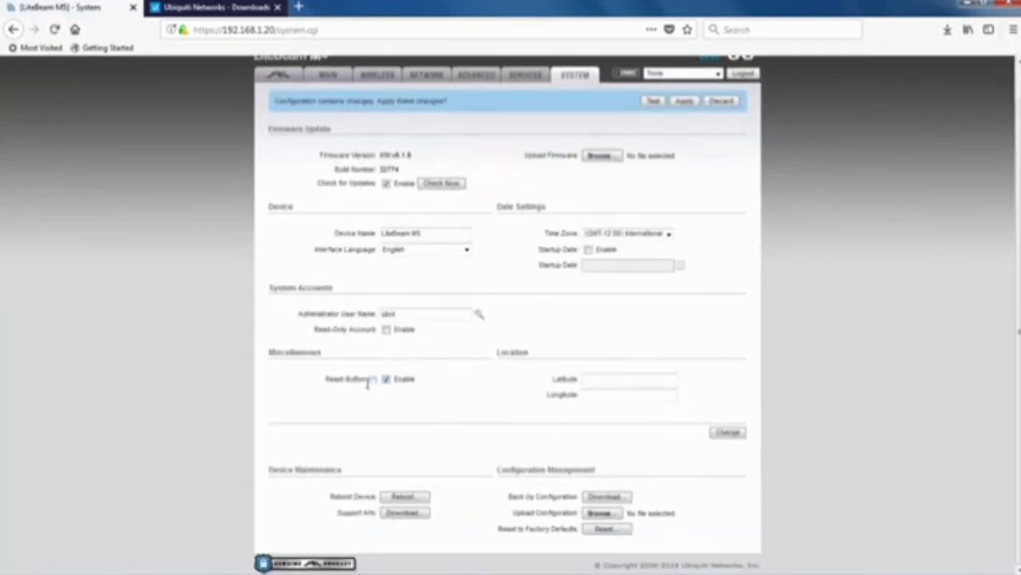
left_click(275, 74)
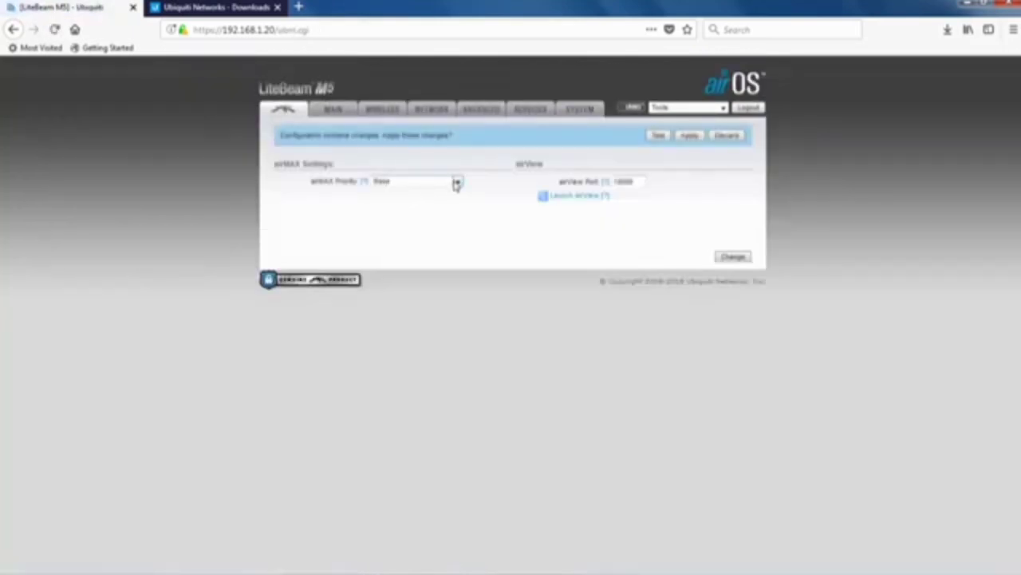
Keep airMAX Priority at Base and save the airMAX settings.
left_click(456, 183)
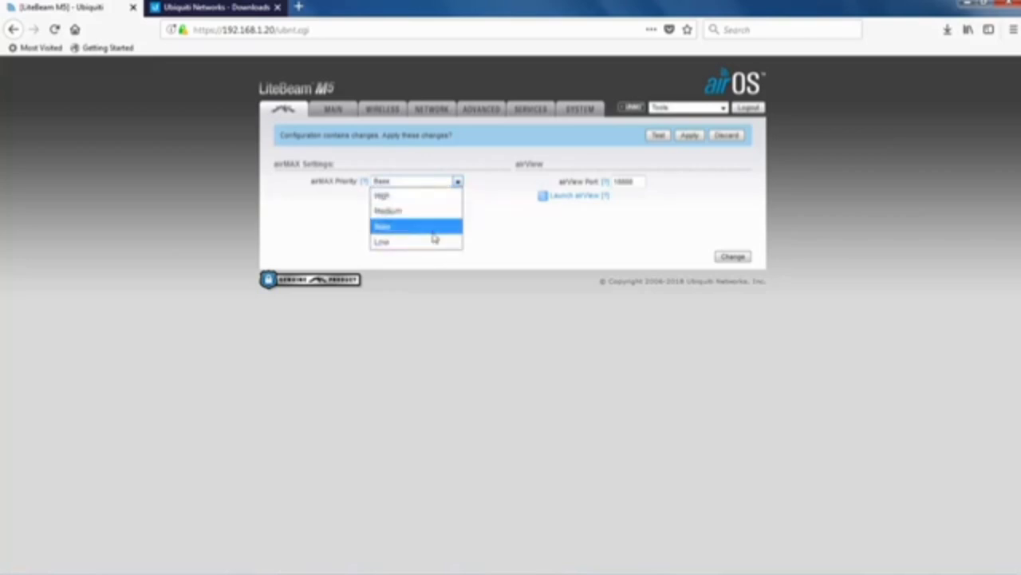
left_click(495, 242)
left_click(724, 256)
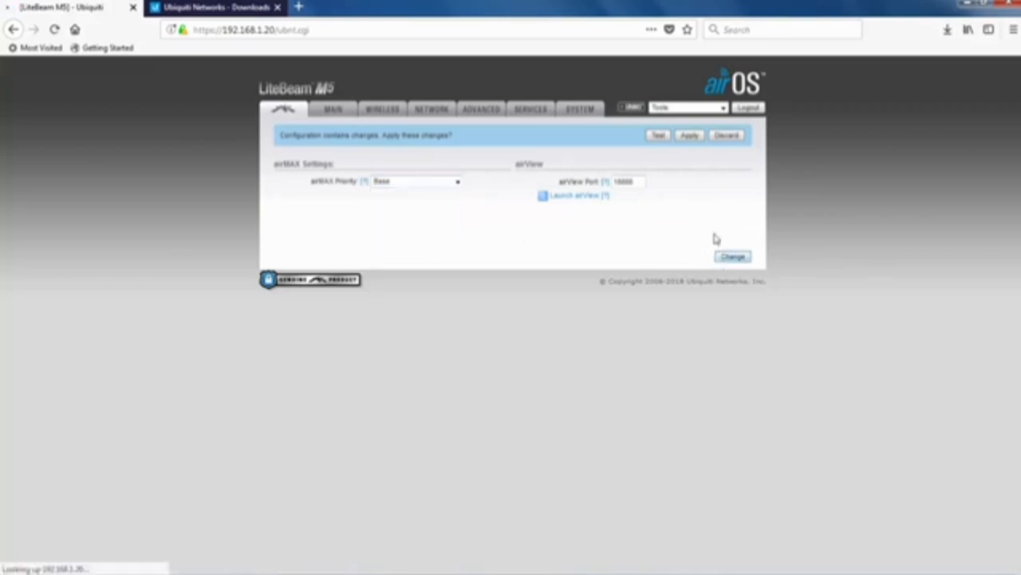
Apply all pending changes and add a certificate security exception for the new address.
left_click(686, 136)
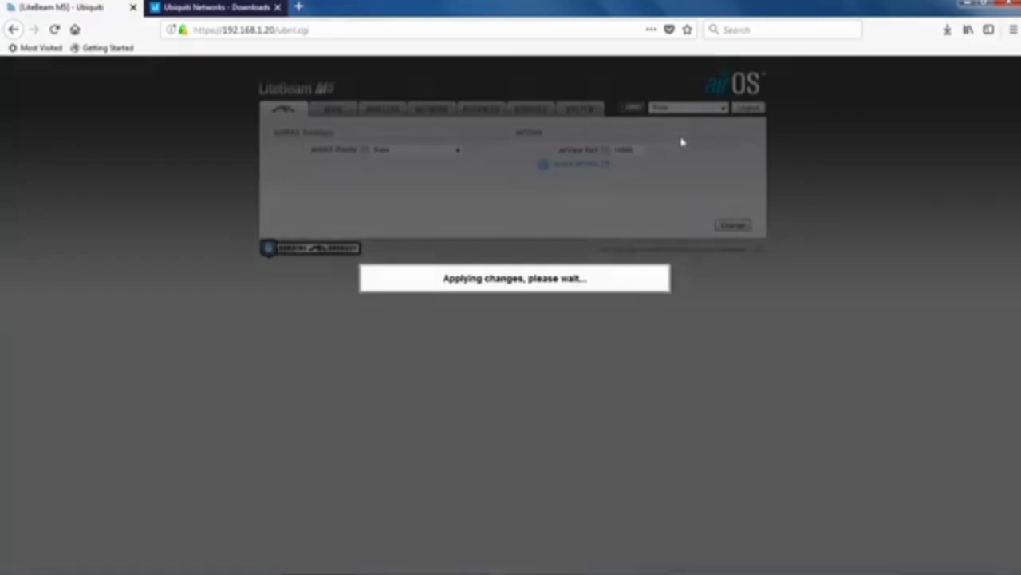
left_click(718, 388)
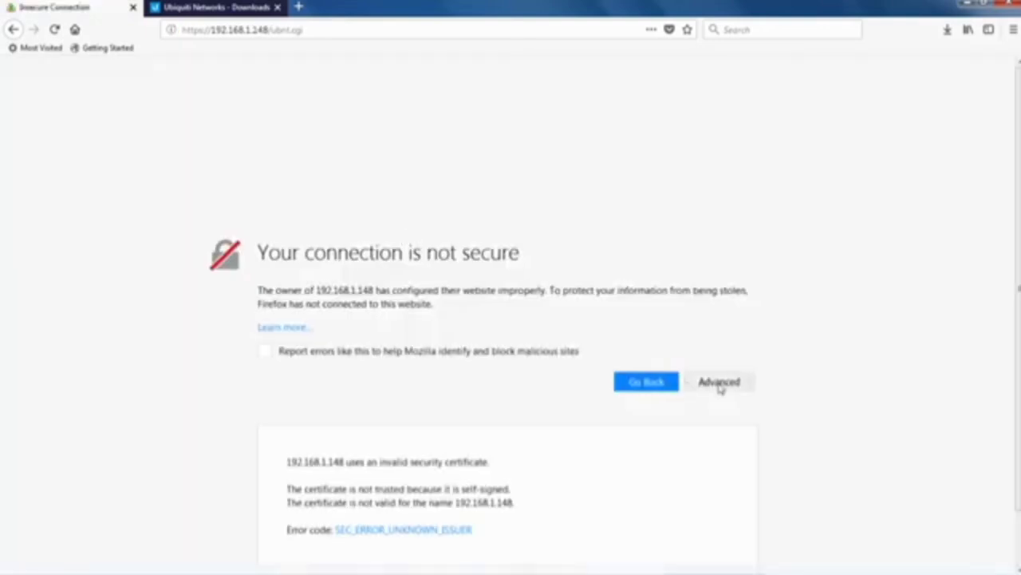
left_click(700, 524)
left_click(579, 426)
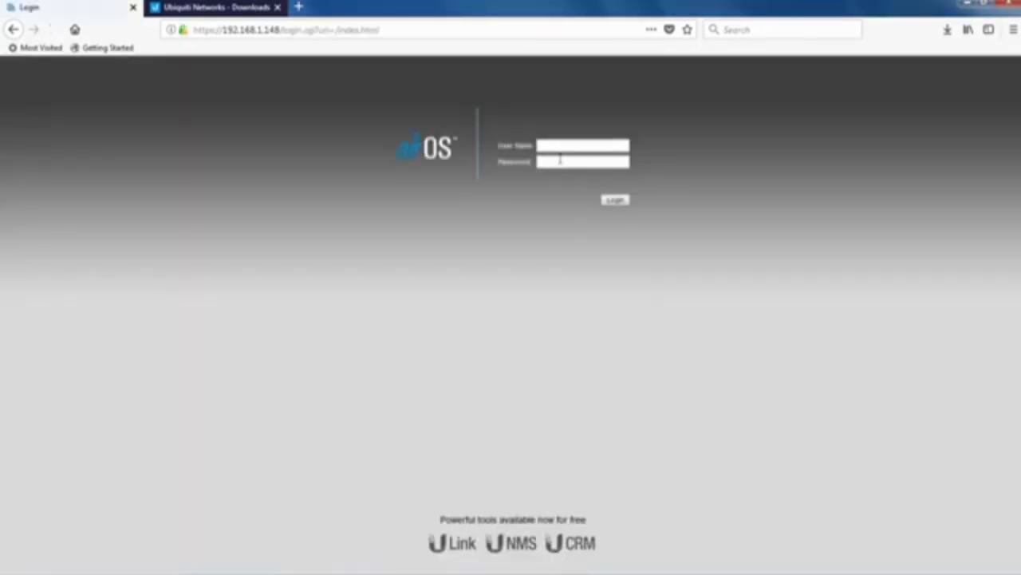
Log in at the new management address with the admin credentials, declining to save them.
type("ubnt")
key("Tab")
type("••••••••••")
key("Return")
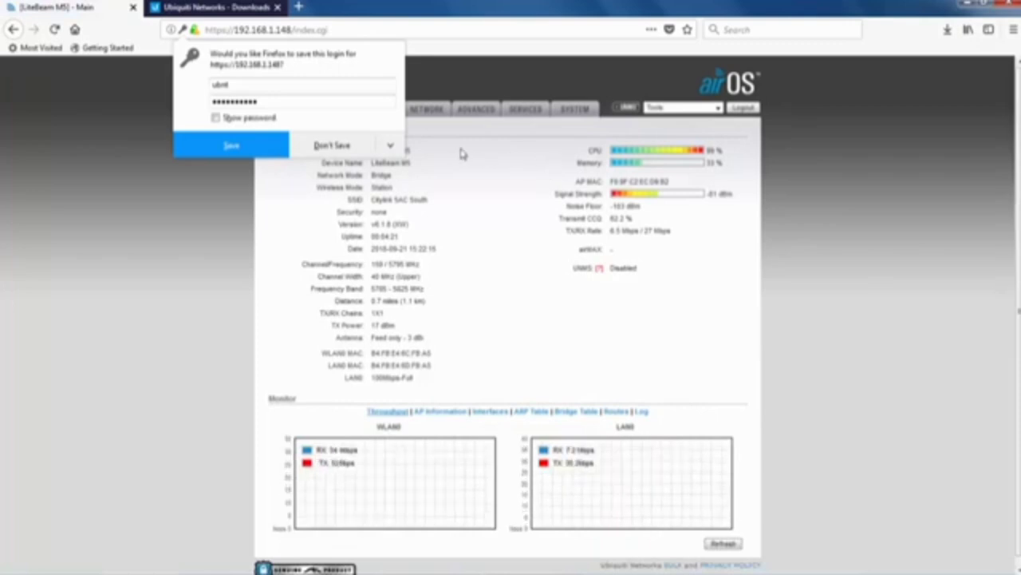
left_click(335, 149)
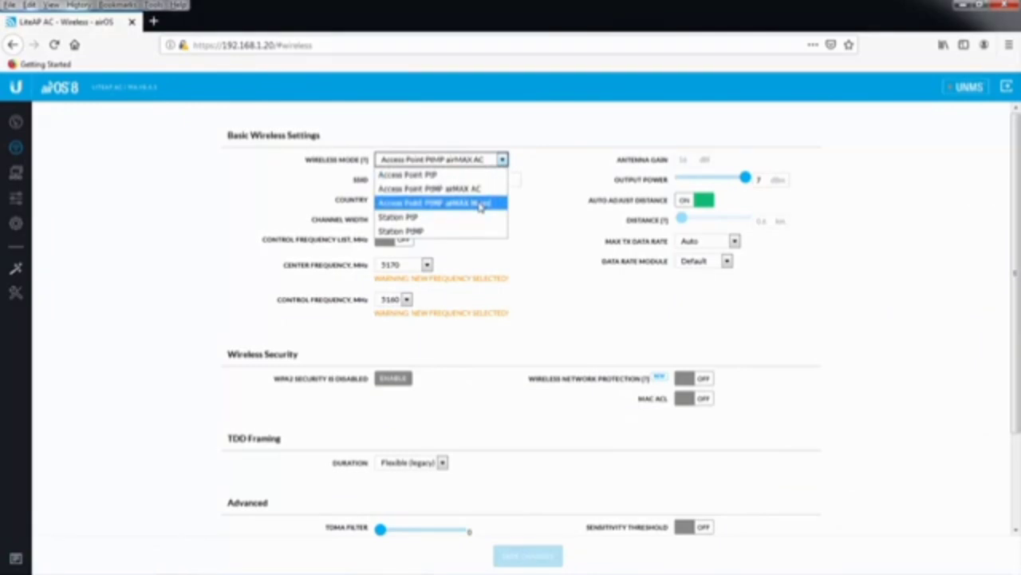
Switch wireless mode to Access Point PtMP airMAX Mixed and replace the SSID with 'Mladost'.
left_click(480, 205)
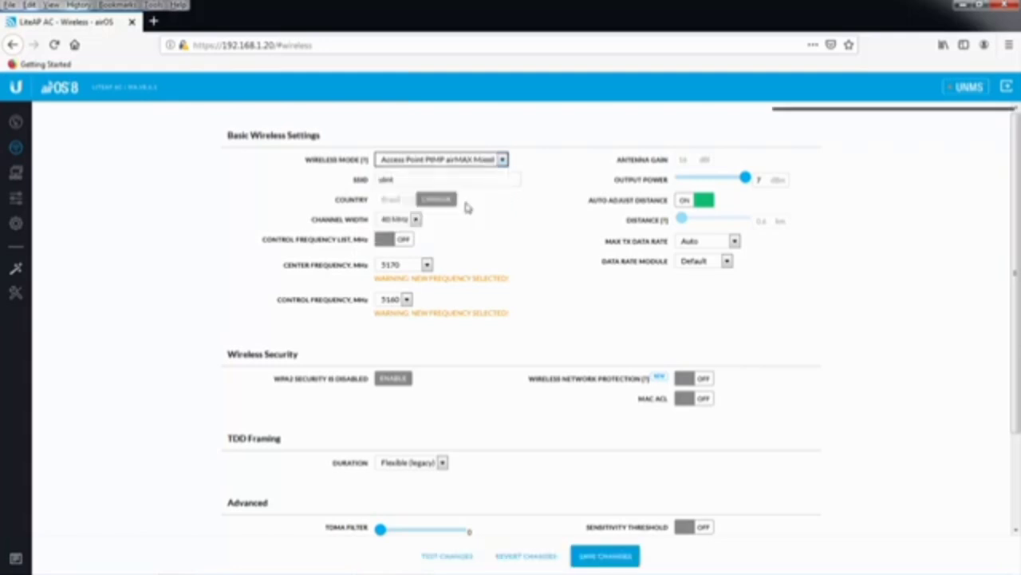
left_click_drag(403, 180, 362, 183)
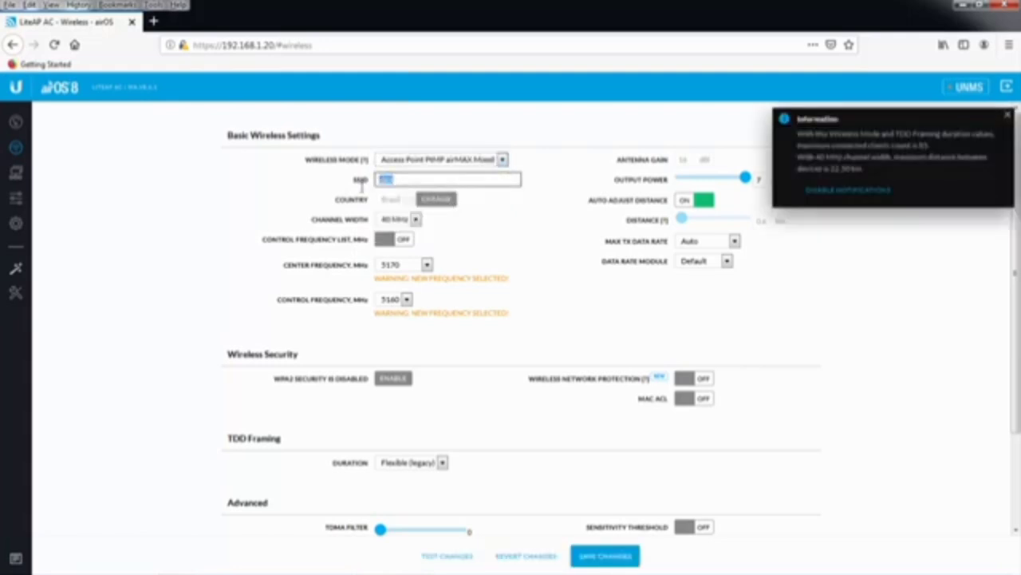
type("Mladost")
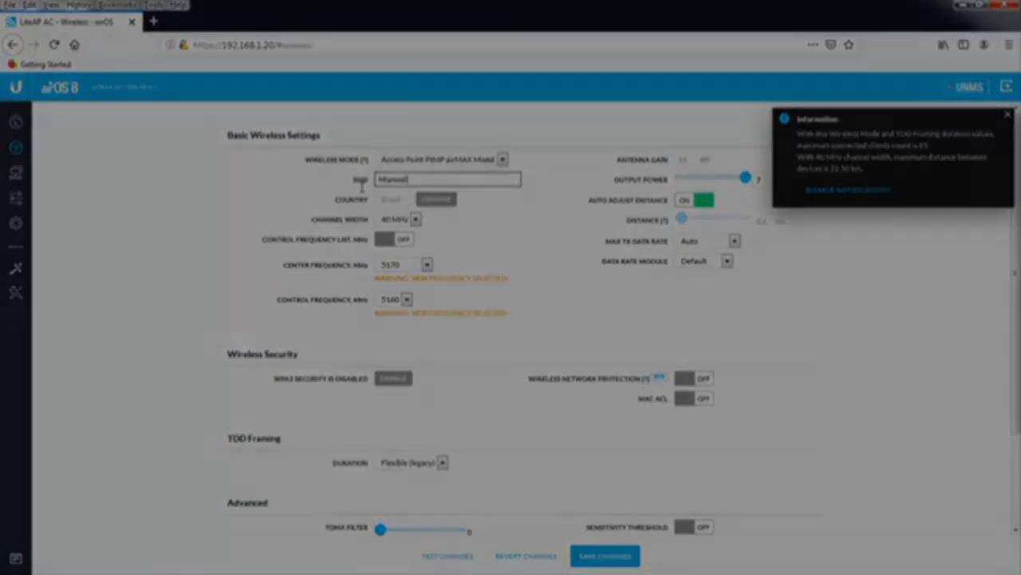